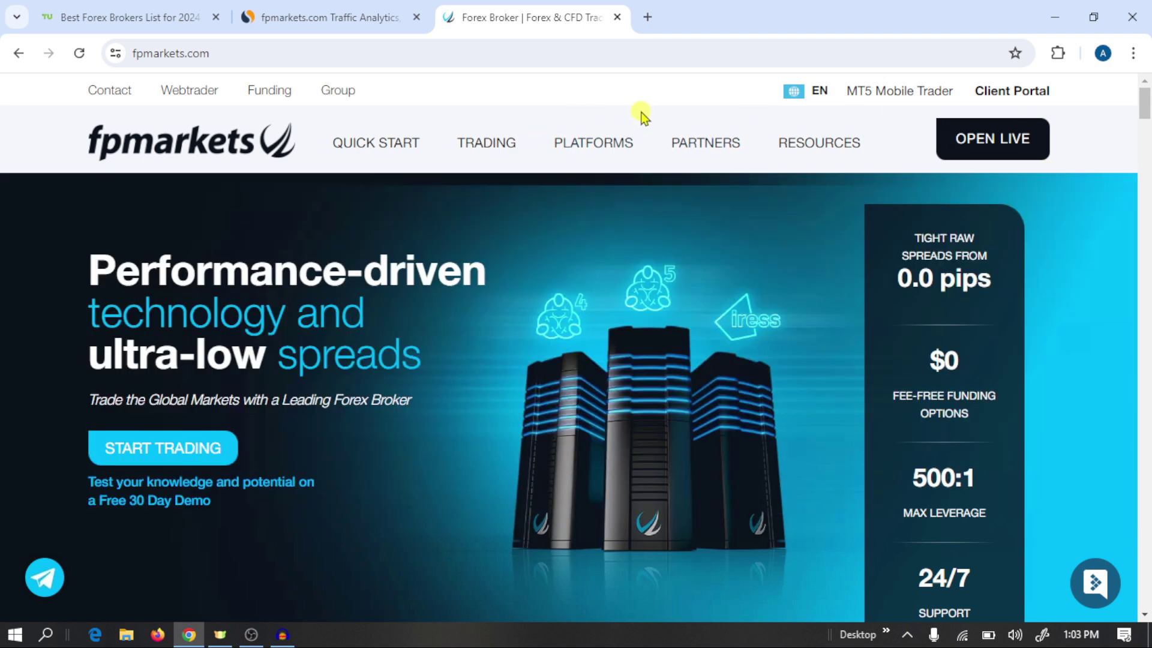
# - Start a live account application and enter the email, first name and last name
pyautogui.moveTo(589, 118)
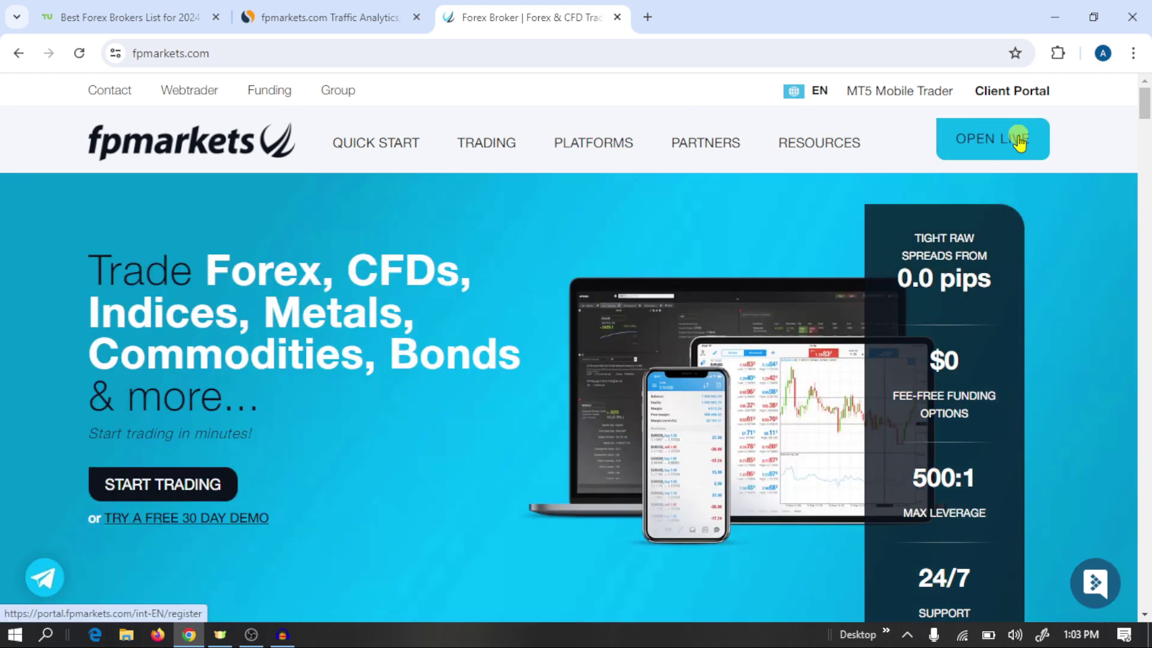
pyautogui.click(994, 140)
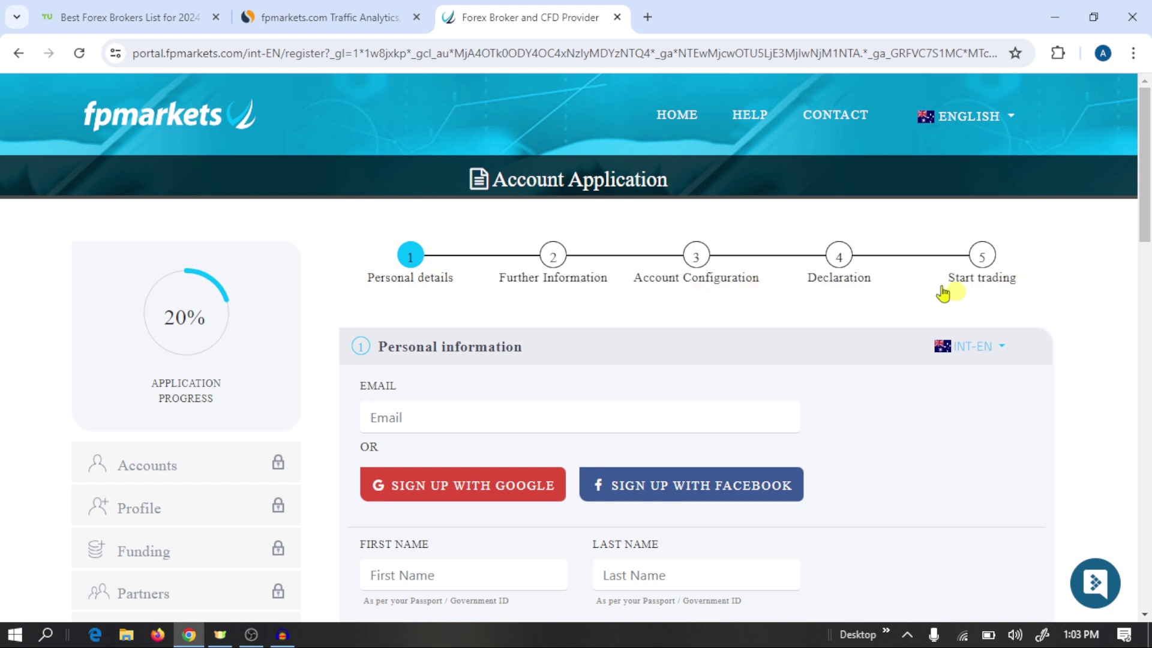
pyautogui.scroll(-2, 780, 327)
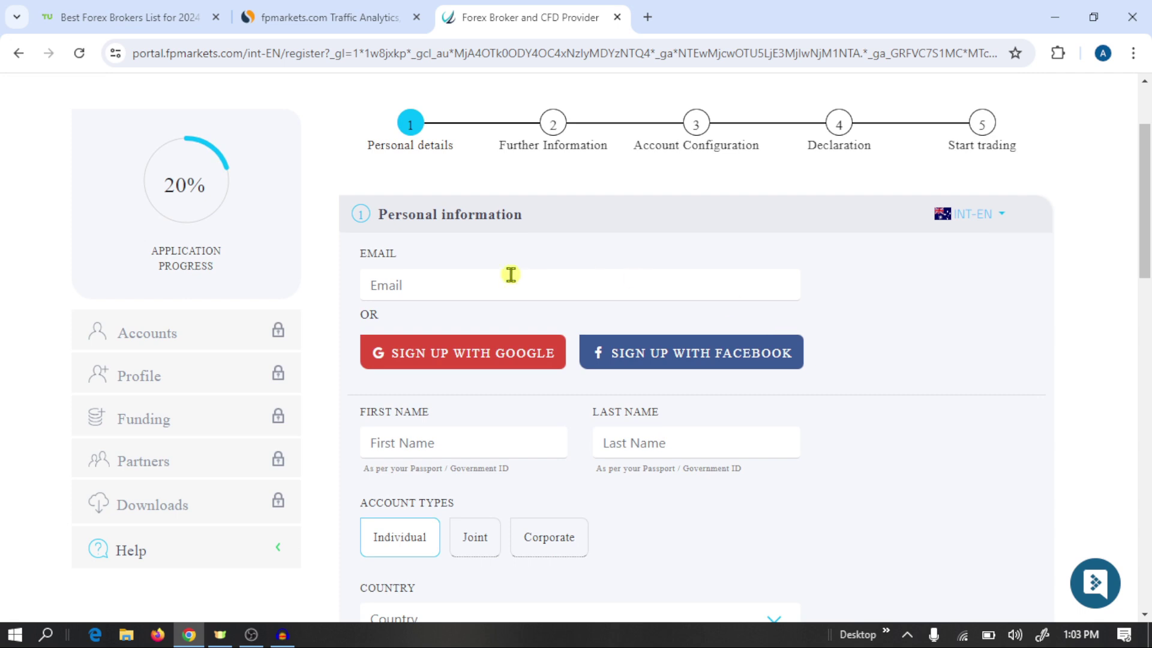
pyautogui.click(491, 295)
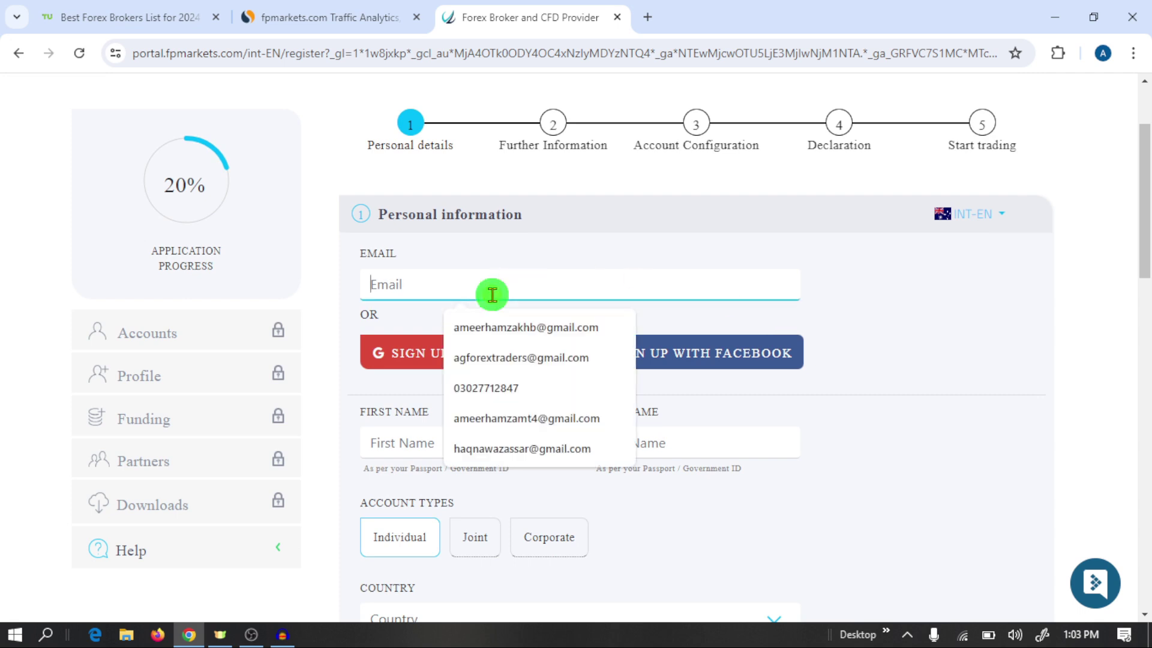
pyautogui.click(502, 367)
pyautogui.scroll(-2, 502, 368)
pyautogui.click(415, 334)
pyautogui.write('Ameer')
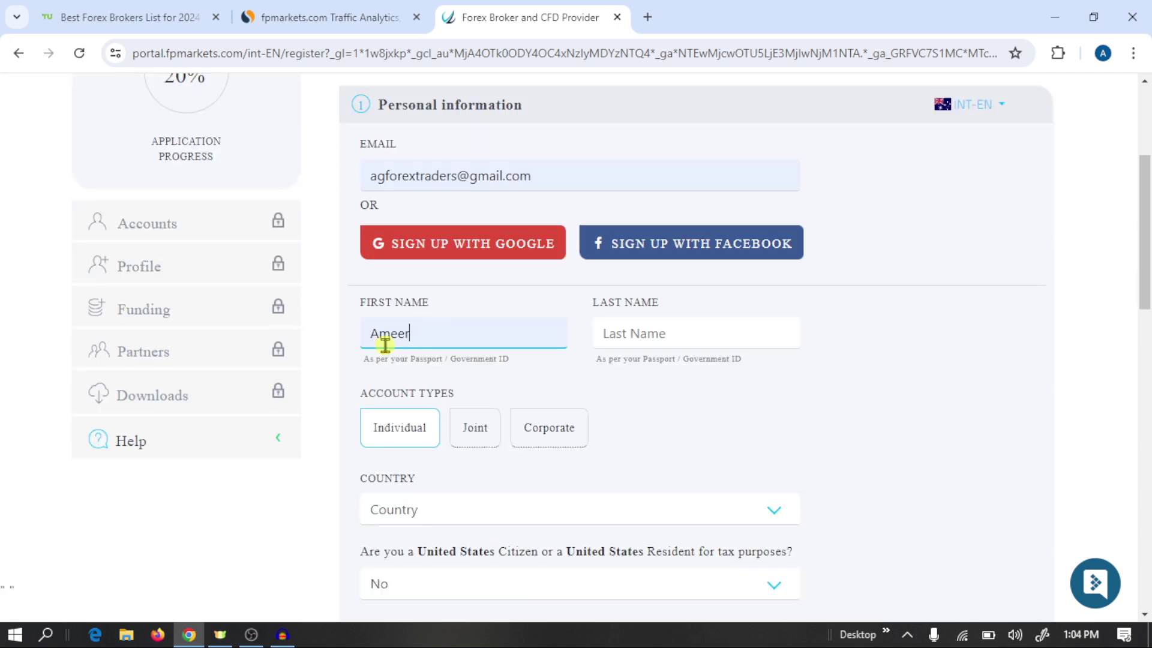
pyautogui.click(635, 333)
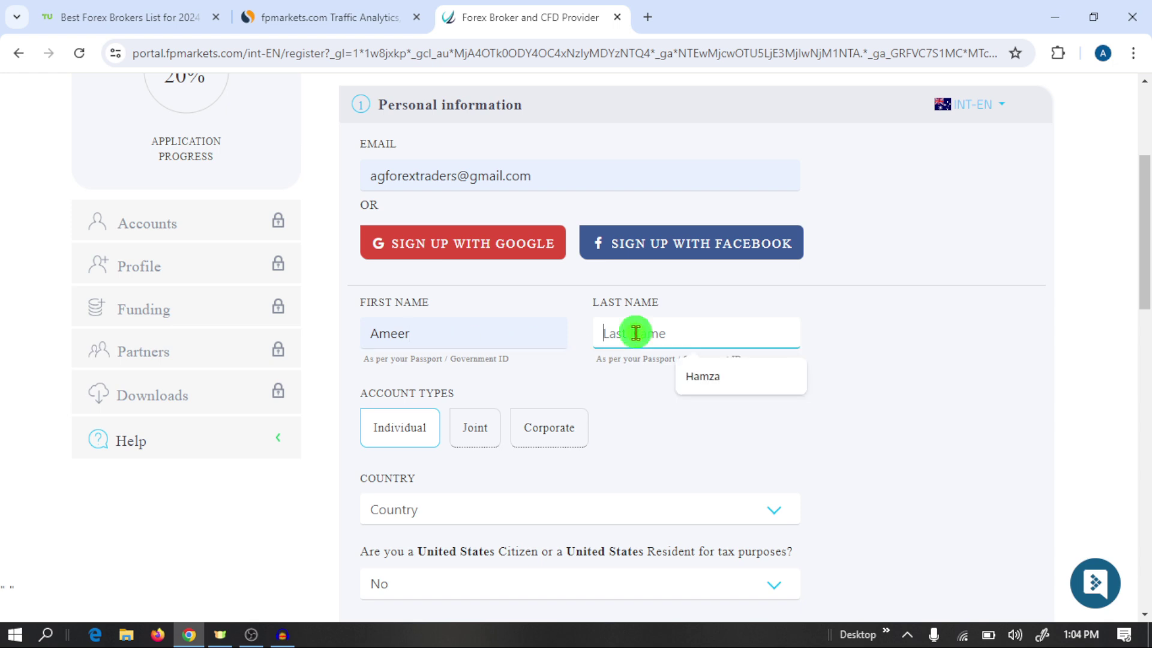
pyautogui.click(696, 373)
# - Set country Pakistan and preferred language English, enter the phone number, and save
pyautogui.scroll(-2, 431, 373)
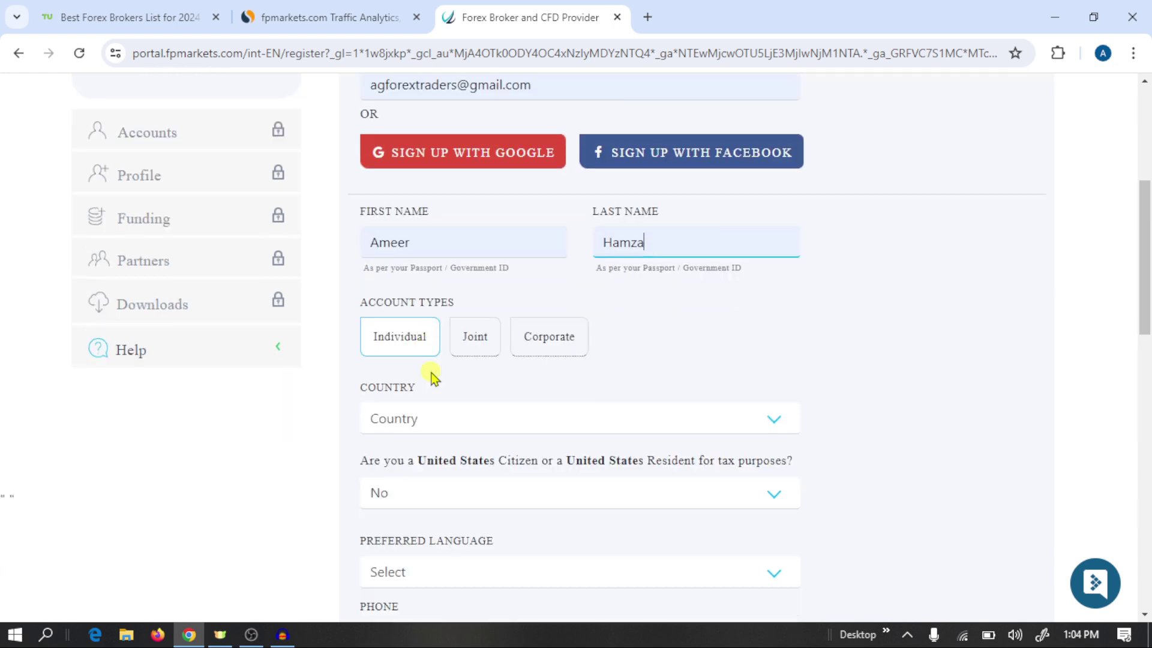
pyautogui.moveTo(403, 303)
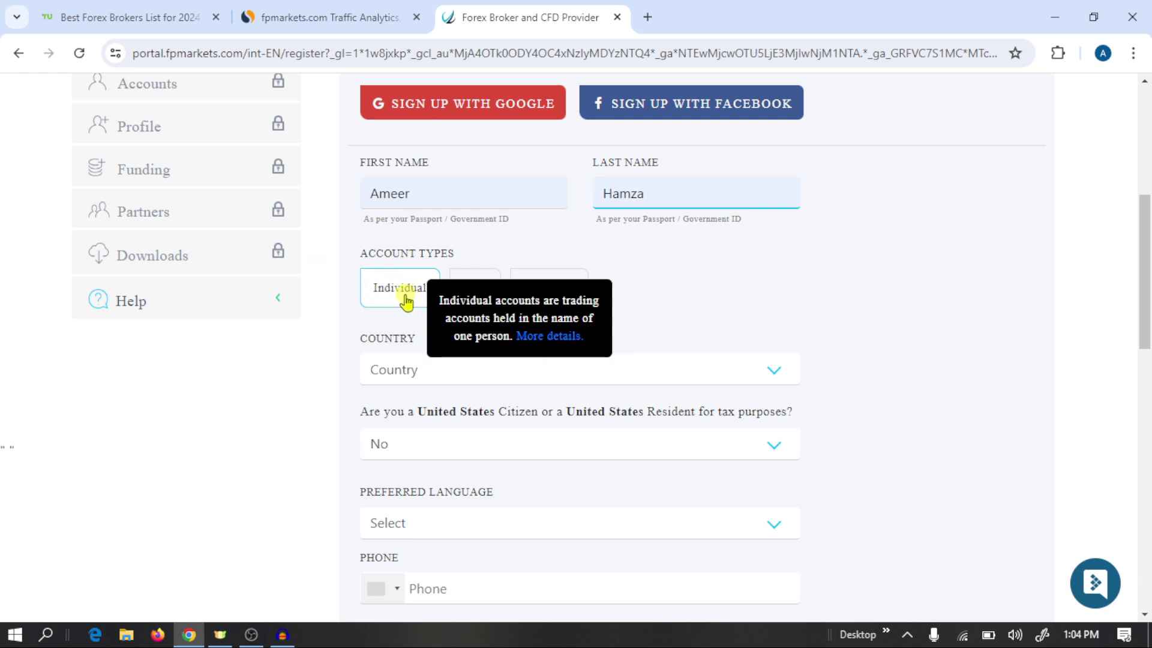
pyautogui.scroll(-1, 599, 347)
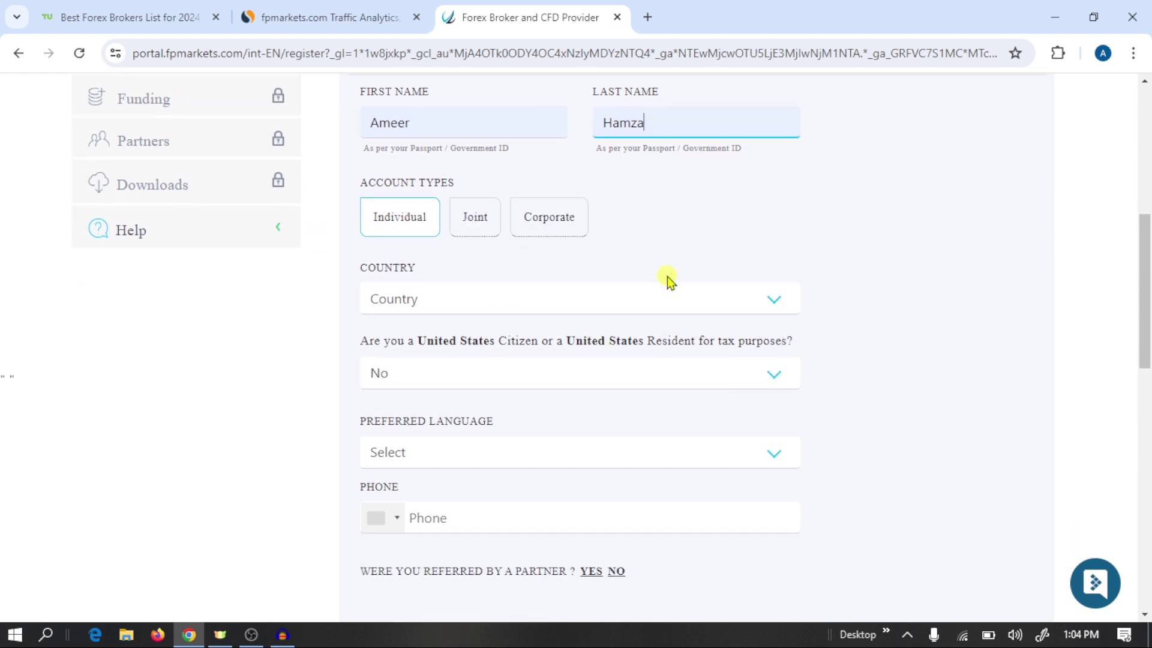
pyautogui.click(643, 308)
pyautogui.write('pak')
pyautogui.click(413, 382)
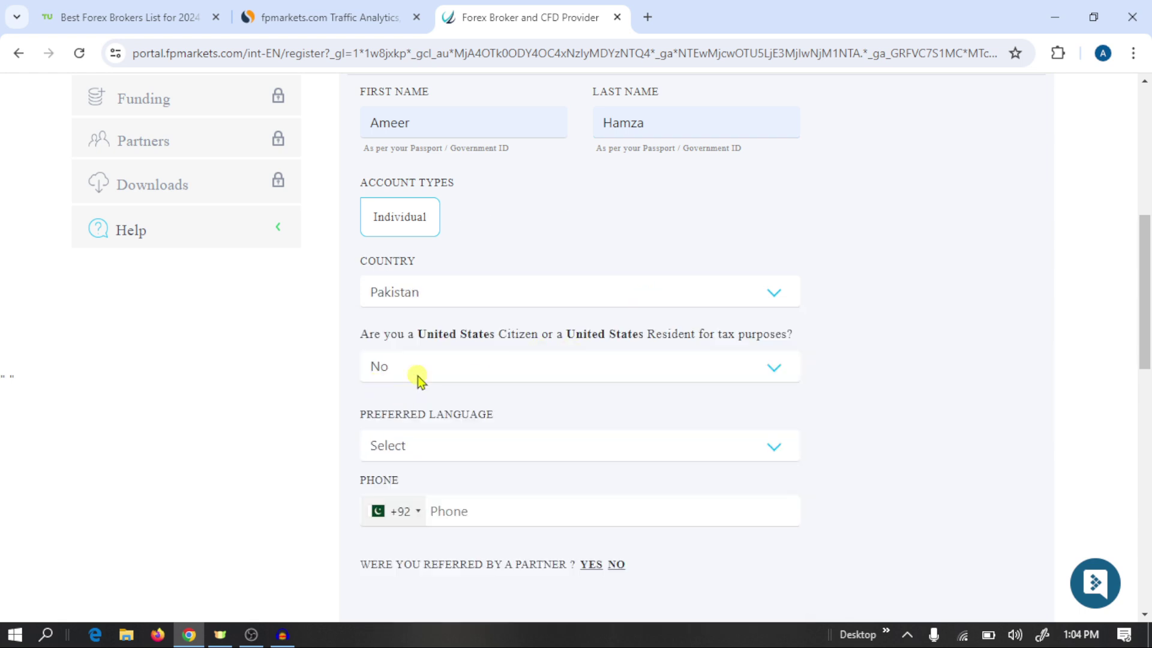
pyautogui.scroll(-3, 410, 267)
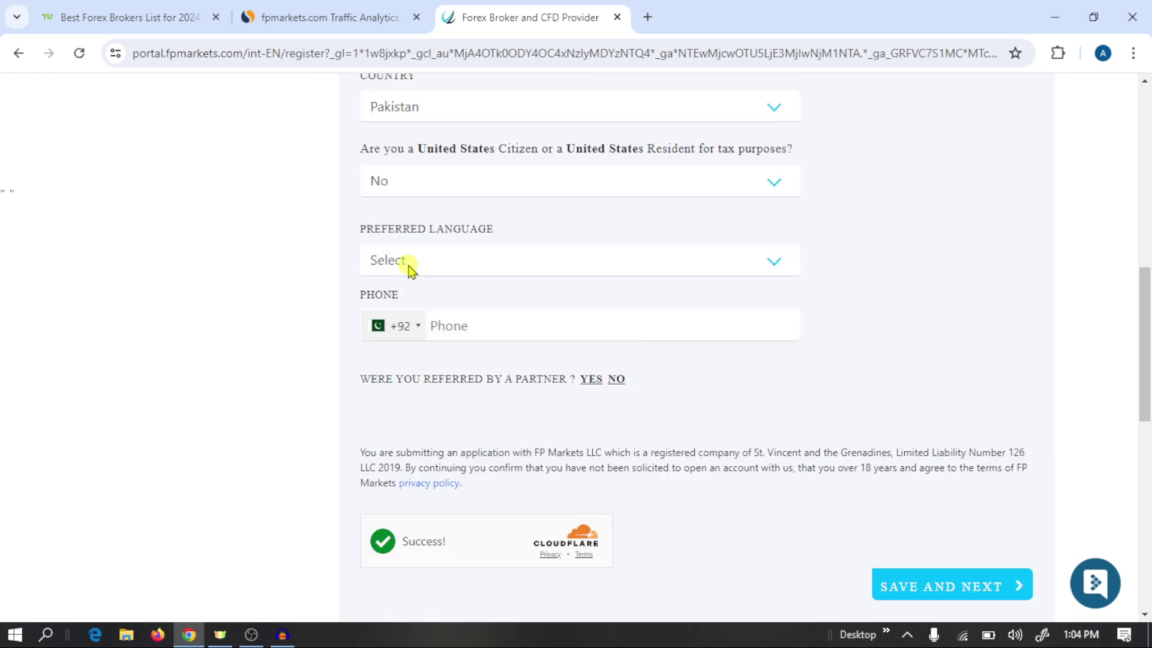
pyautogui.click(524, 270)
pyautogui.click(524, 303)
pyautogui.click(525, 314)
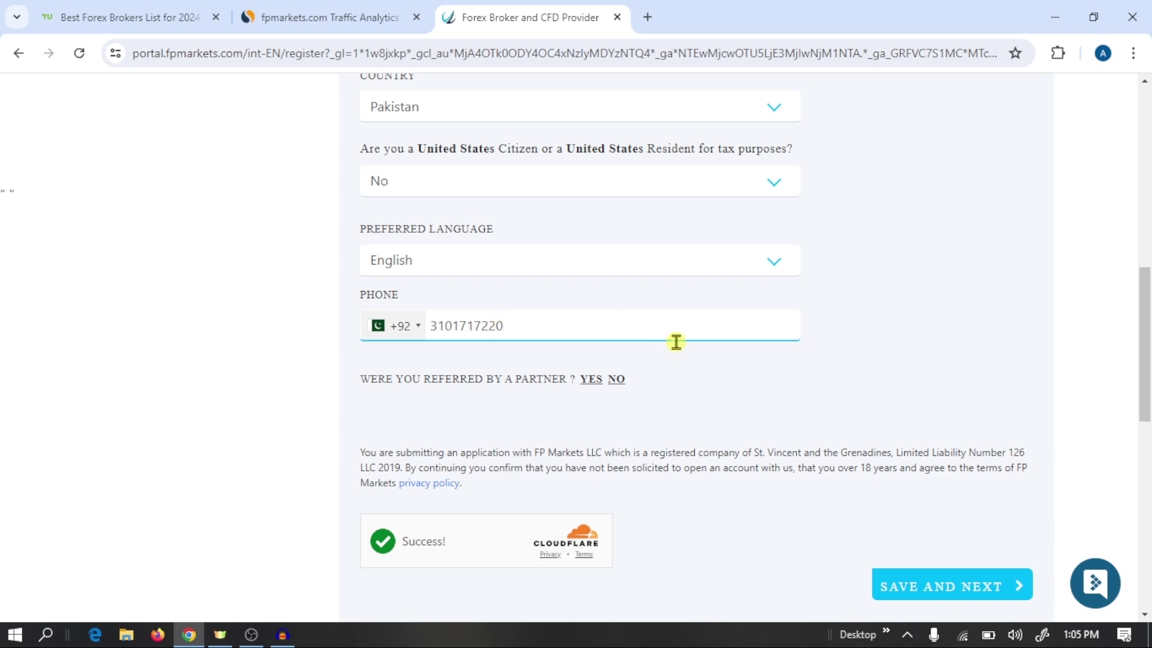
pyautogui.click(687, 370)
pyautogui.click(935, 597)
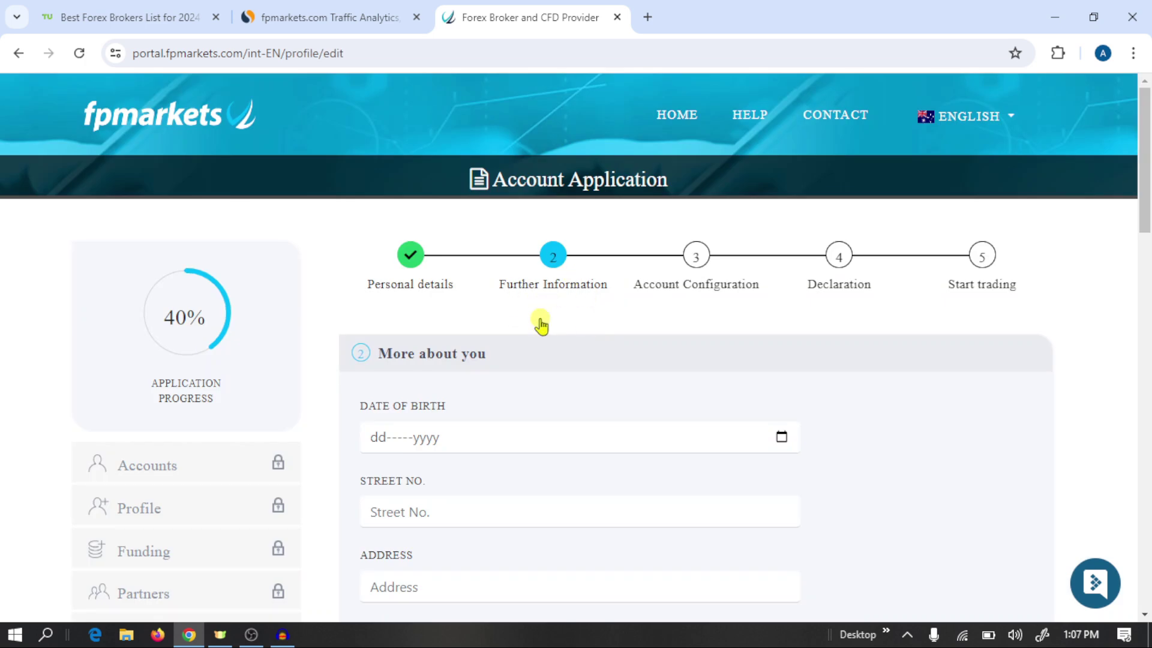
# - Set the date of birth, mark employment Self-employed, and enter occupation 'finance'
pyautogui.scroll(-2, 540, 322)
pyautogui.click(426, 324)
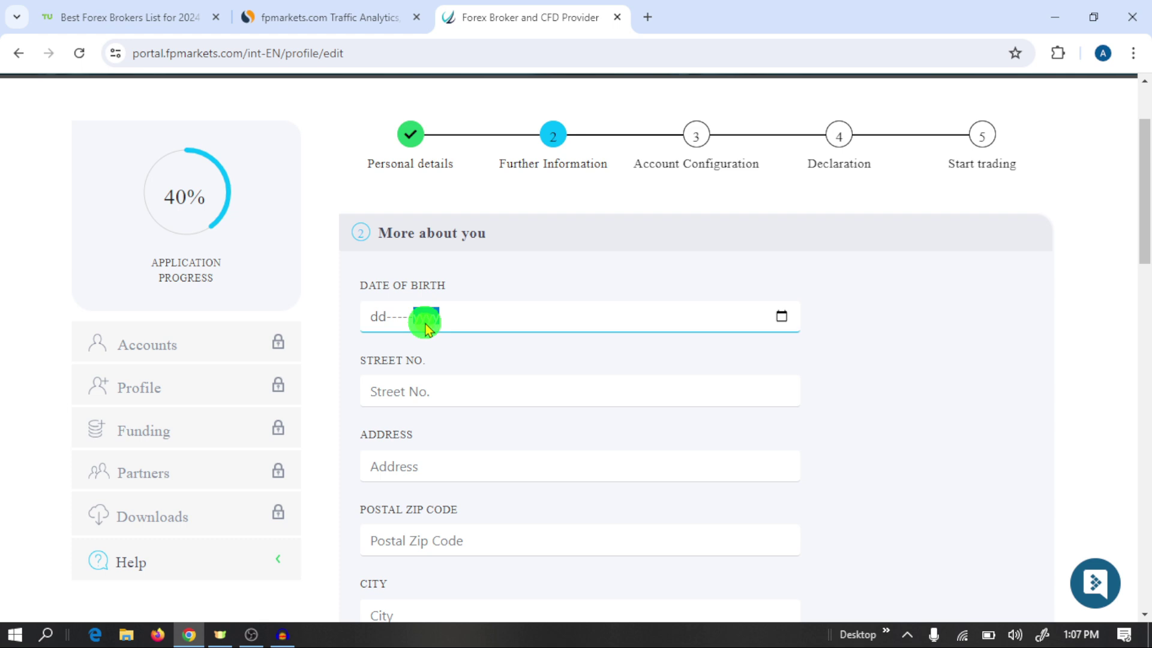
pyautogui.scroll(-2, 366, 360)
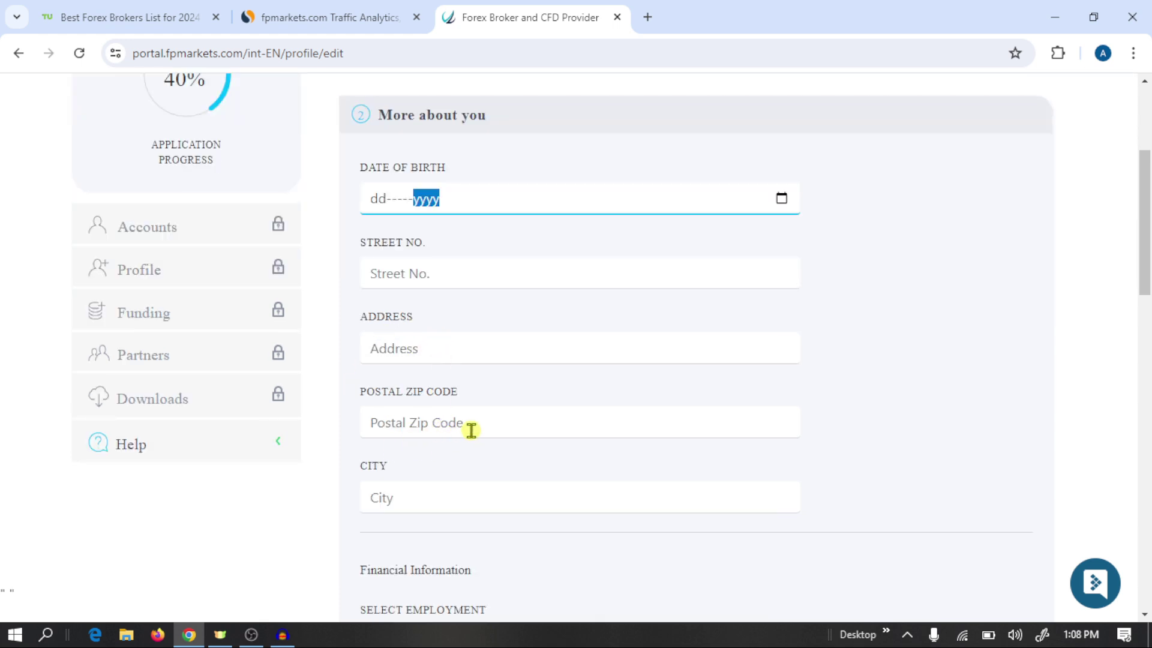
pyautogui.scroll(-8, 432, 372)
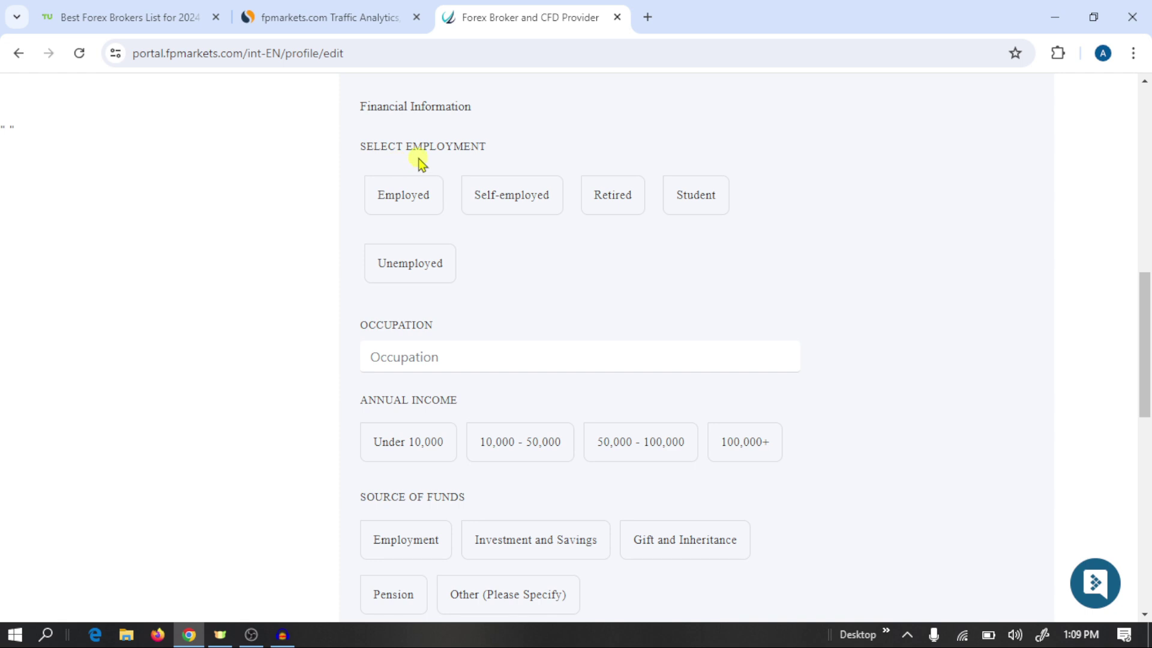
pyautogui.click(508, 210)
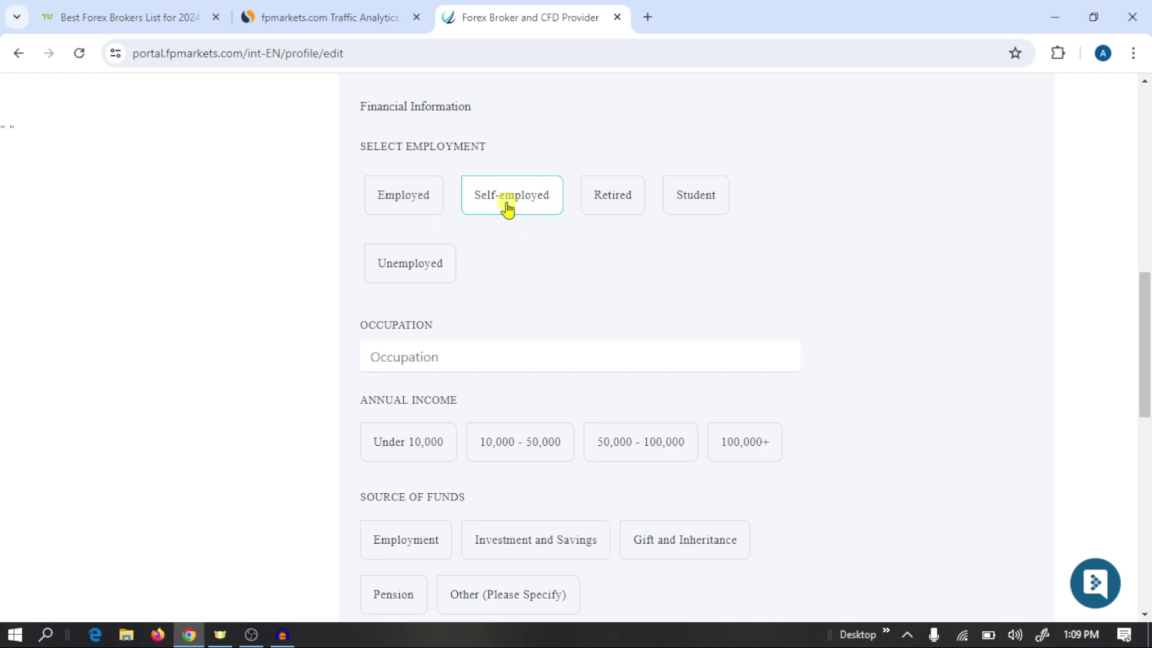
pyautogui.scroll(-1, 456, 270)
pyautogui.click(406, 332)
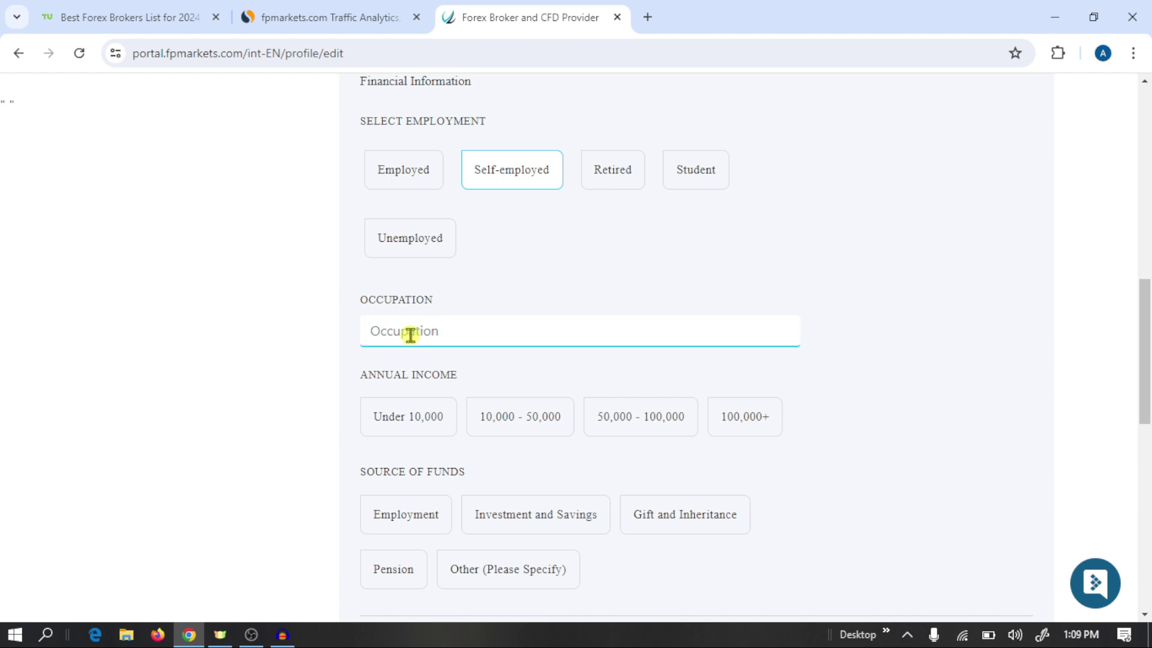
pyautogui.write('fi')
# - Choose annual income 10,000 - 50,000 and Investment and Savings as source of funds
pyautogui.scroll(-5, 411, 335)
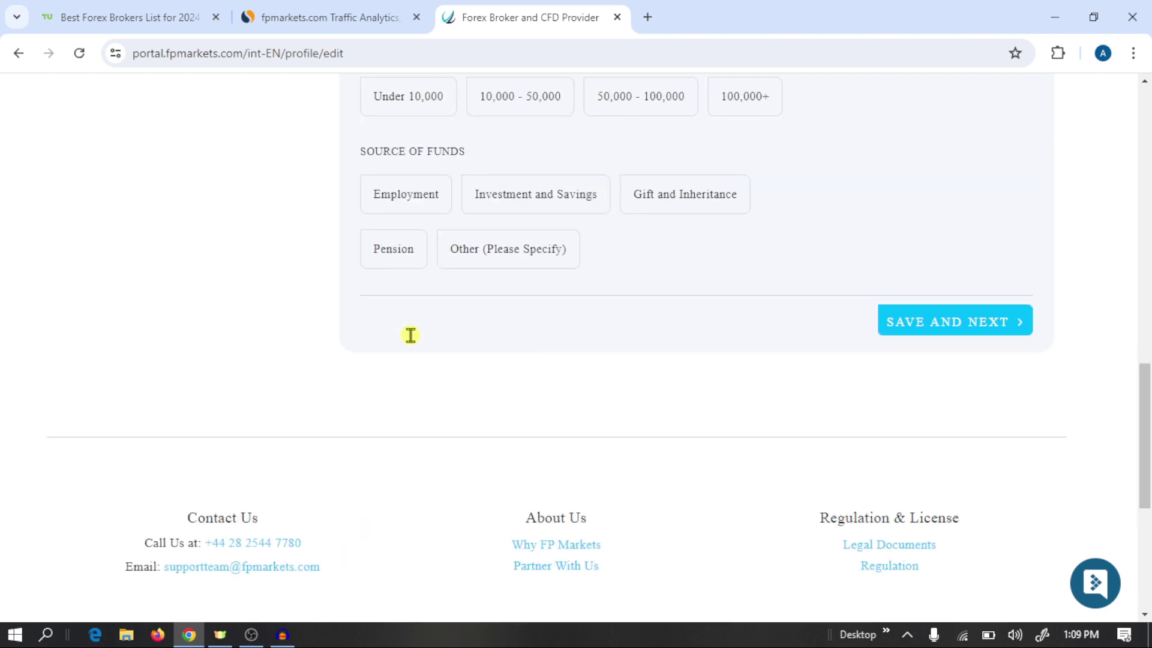
pyautogui.scroll(2, 408, 334)
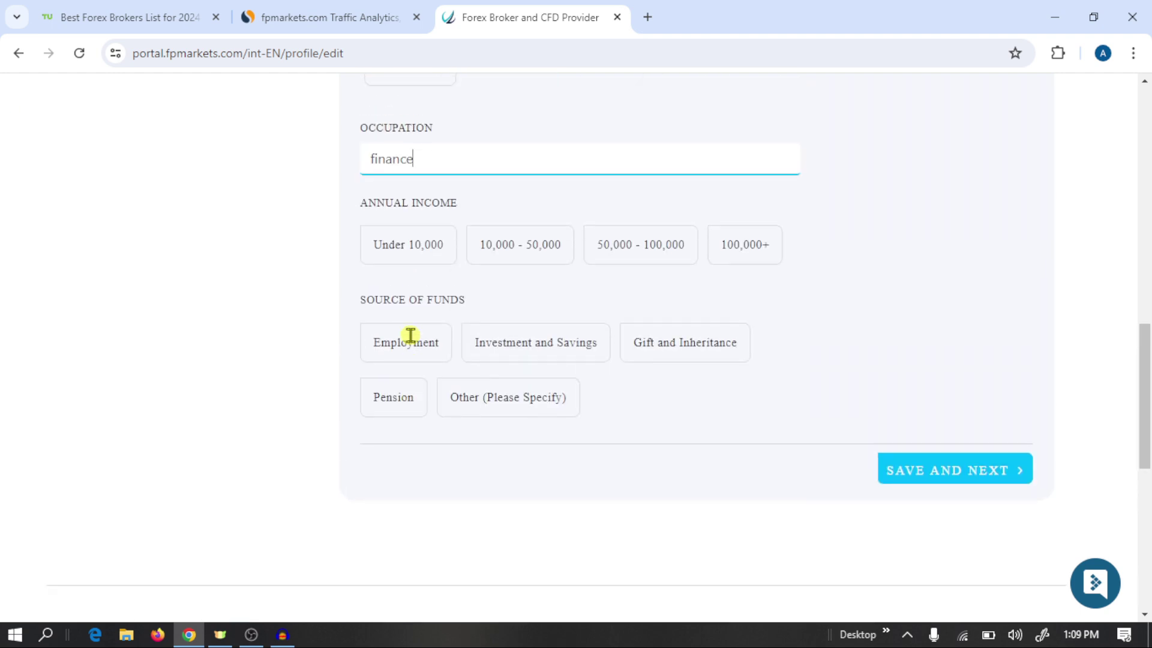
pyautogui.click(516, 268)
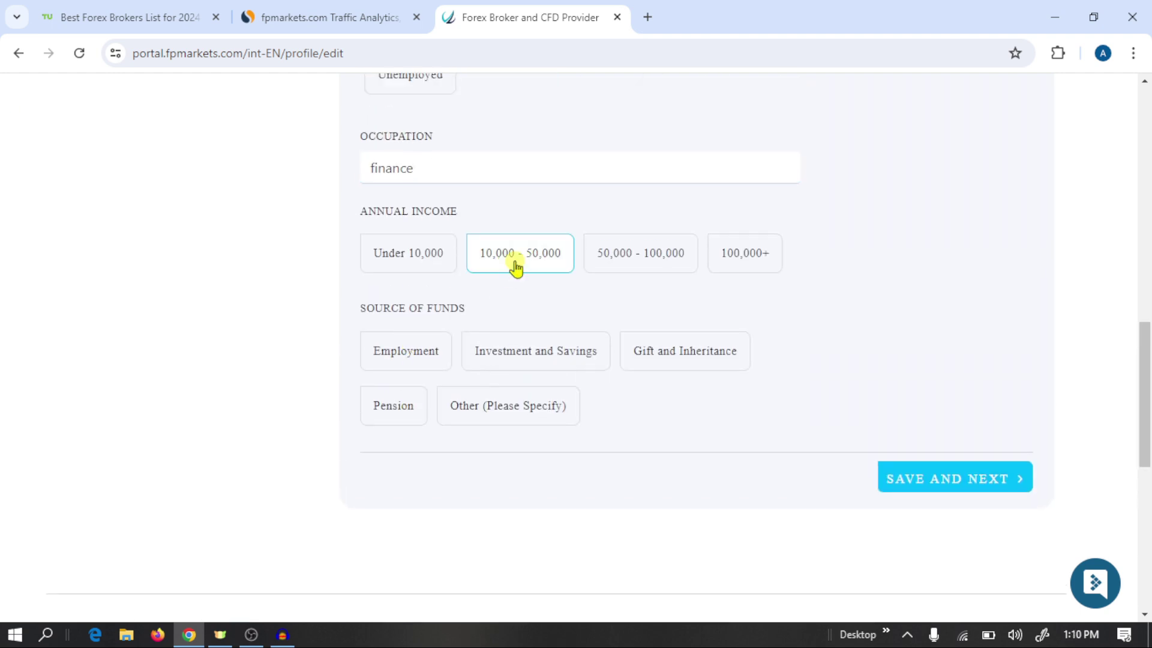
pyautogui.click(565, 367)
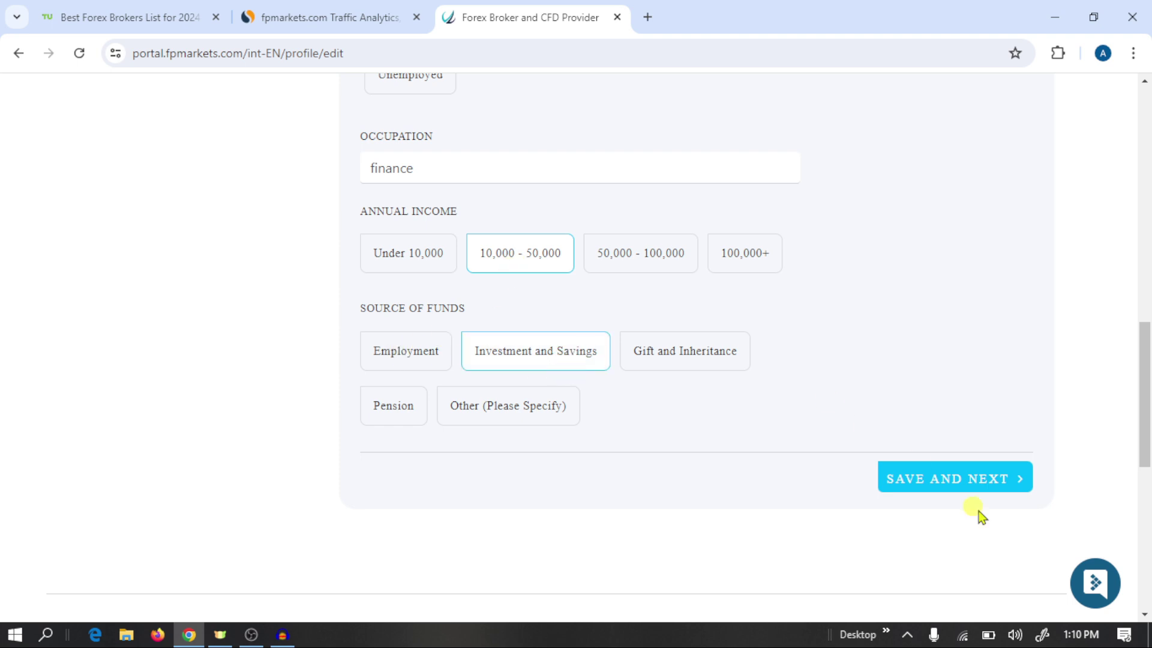
# - Save the further information and choose MetaTrader 5 as the trading platform
pyautogui.click(932, 497)
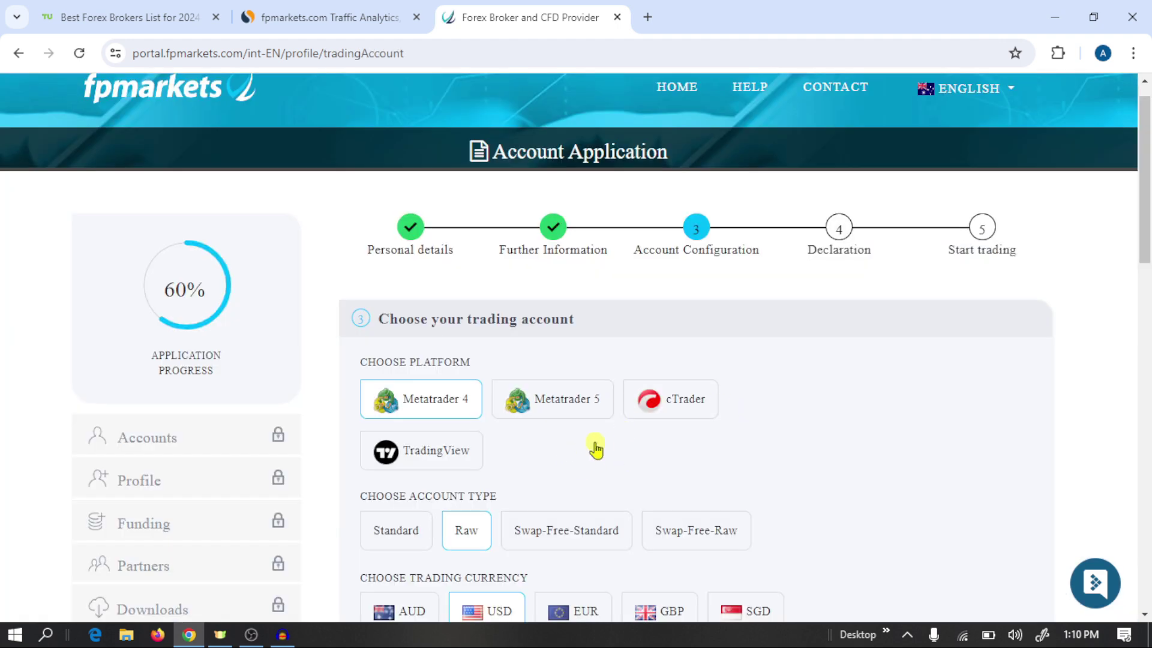
pyautogui.scroll(-1, 596, 449)
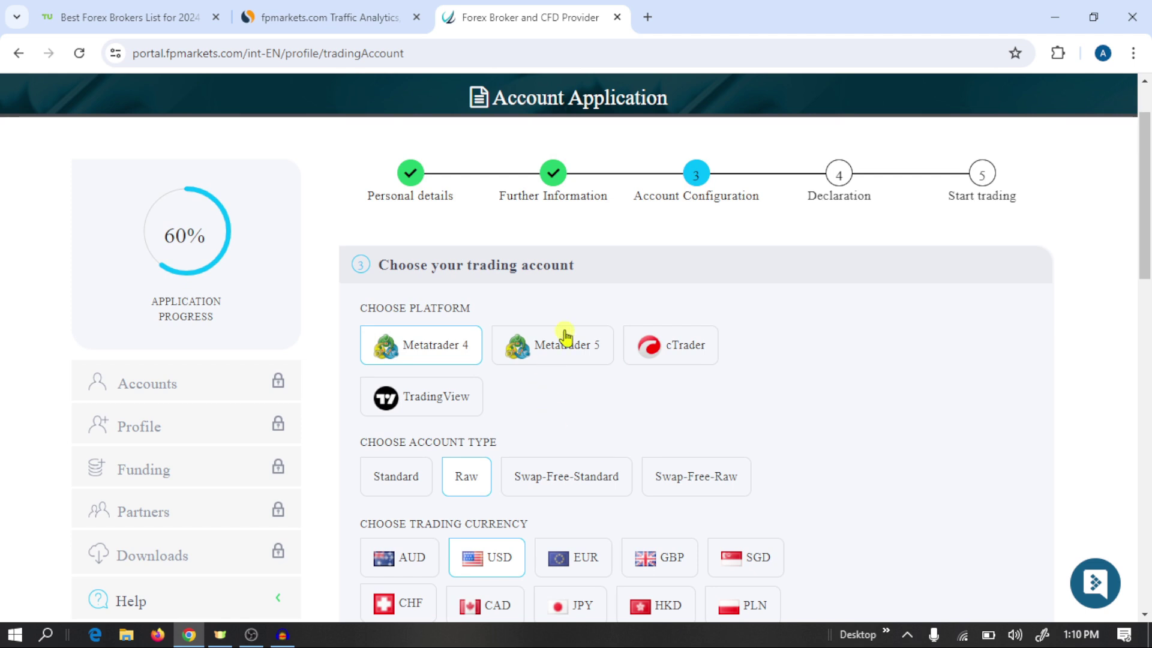
pyautogui.click(563, 352)
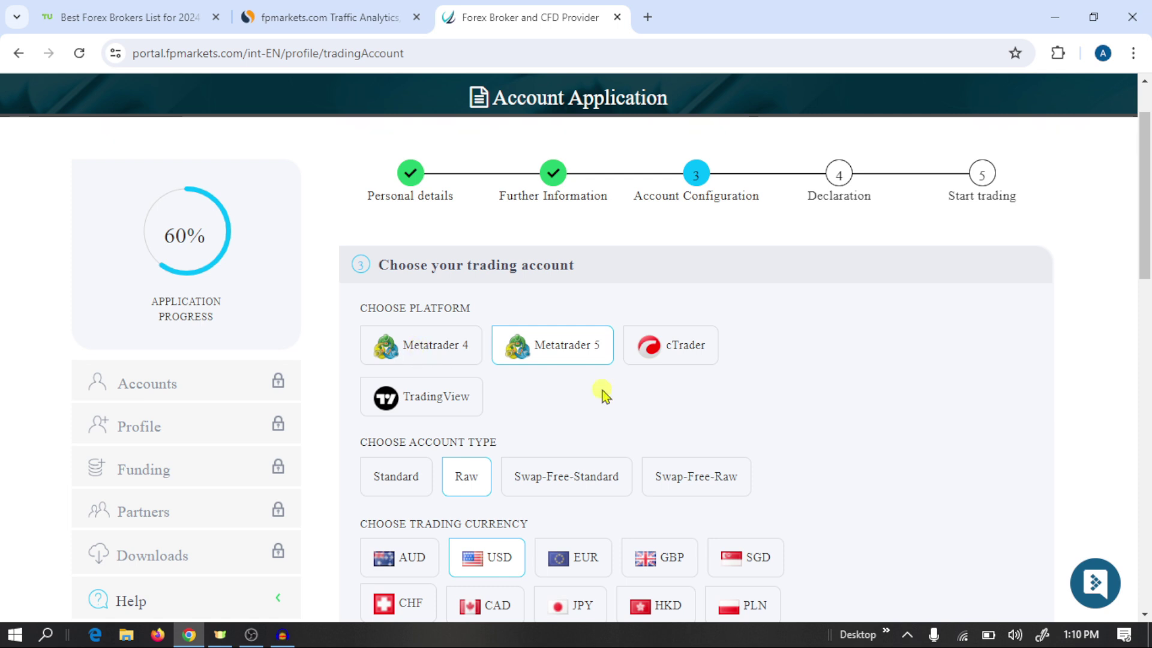
# - Switch the account type to Swap-Free-Raw, keeping USD currency and 1:500 leverage
pyautogui.scroll(-1, 738, 267)
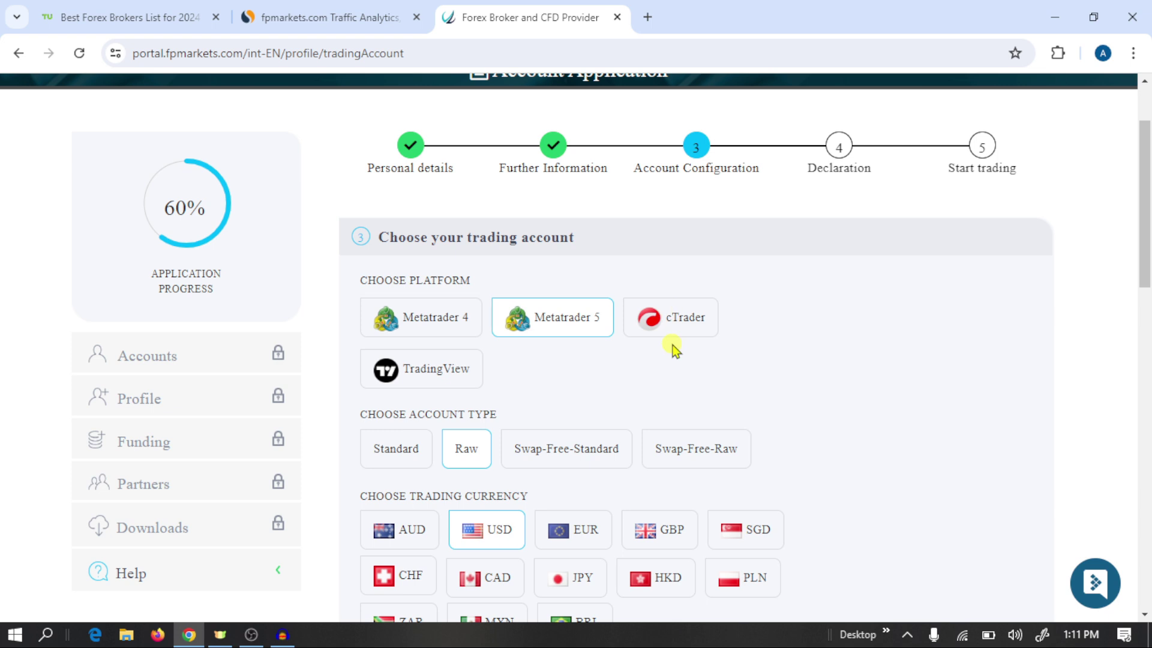
pyautogui.scroll(-2, 536, 338)
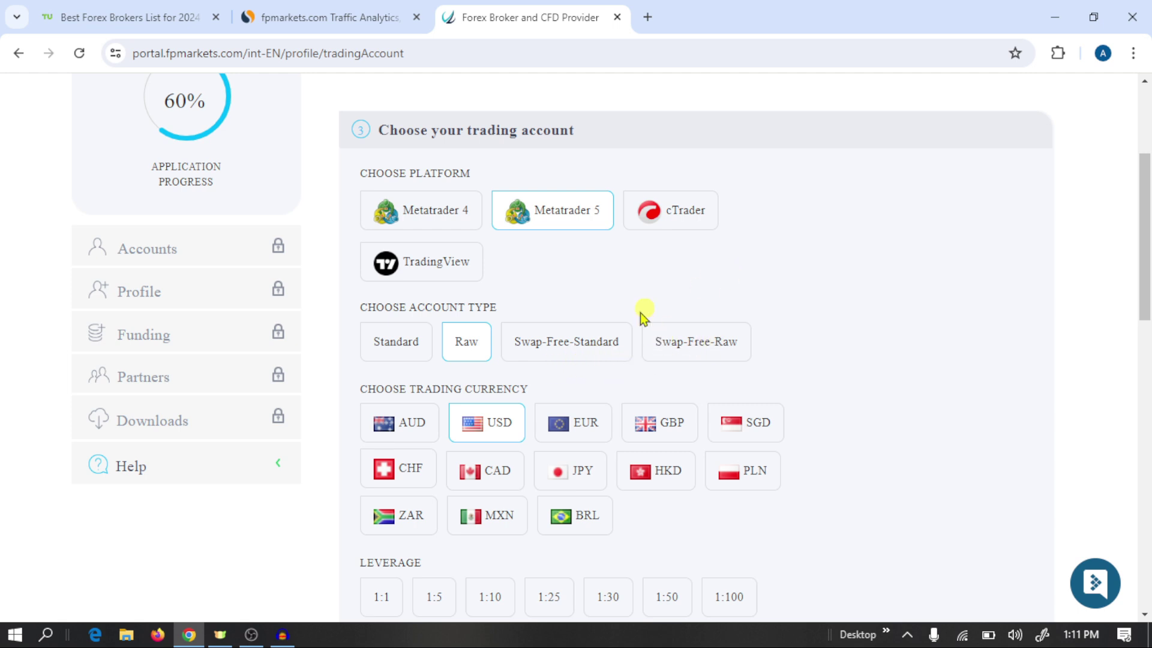
pyautogui.click(723, 352)
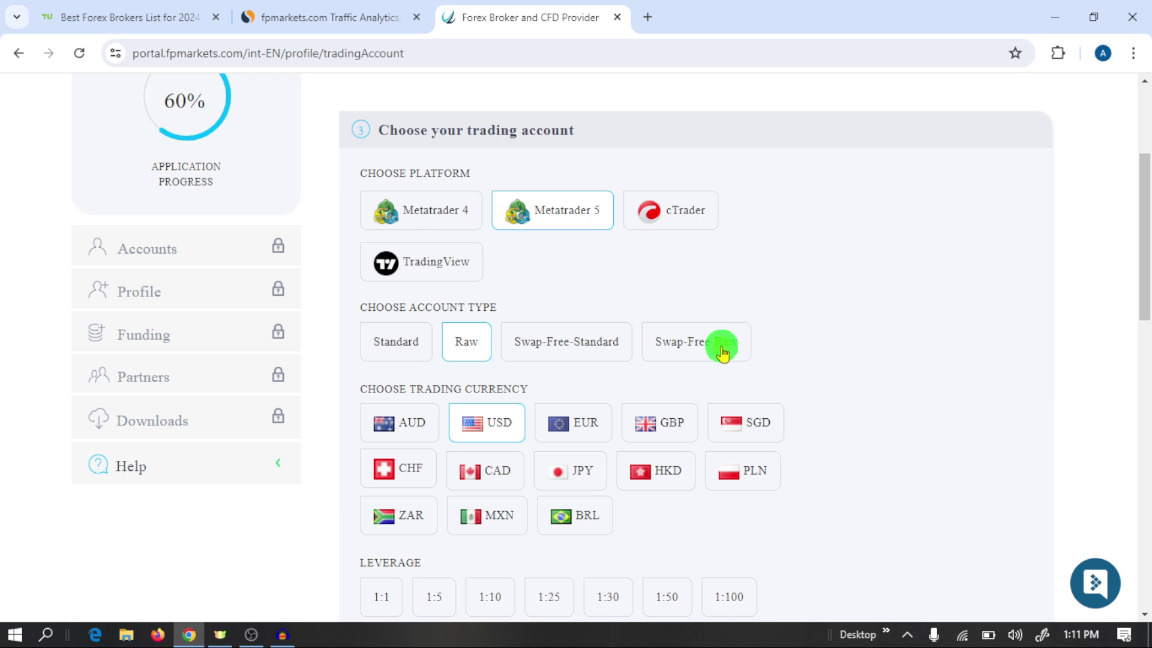
pyautogui.scroll(-2, 497, 325)
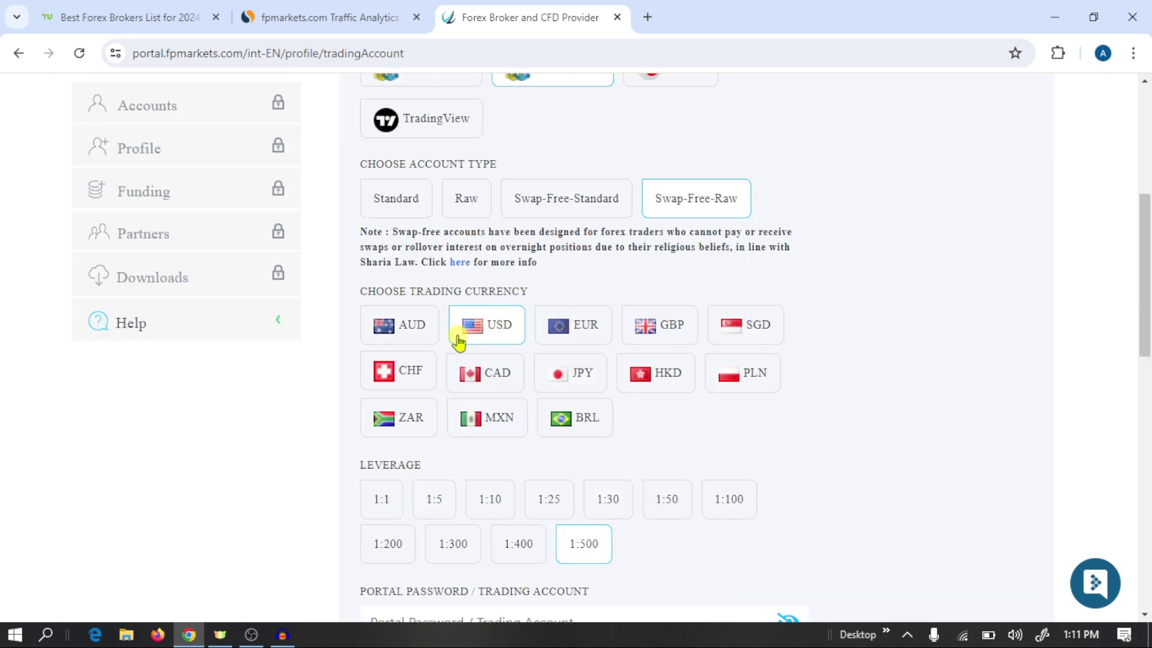
pyautogui.scroll(-2, 496, 328)
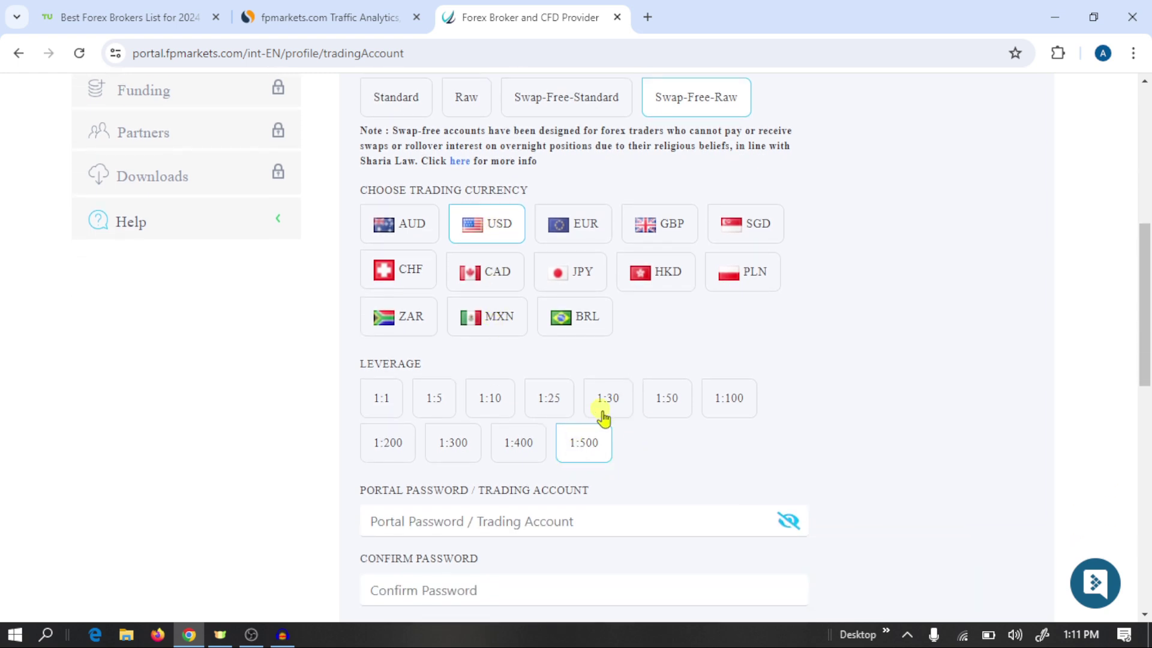
pyautogui.scroll(-4, 582, 446)
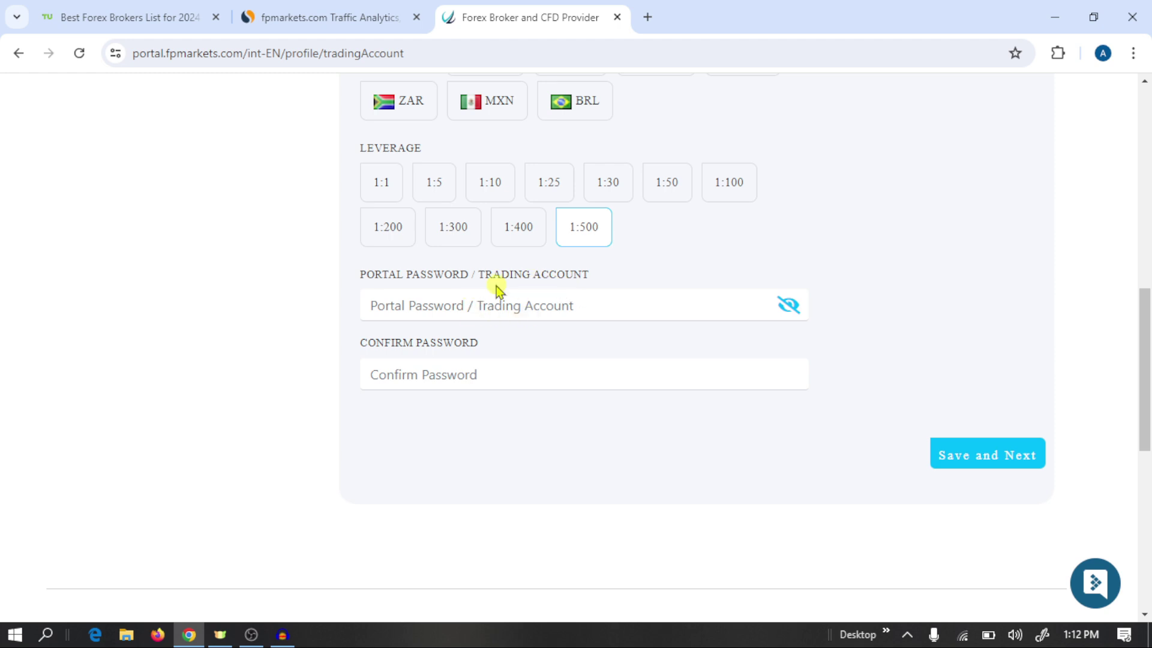
# - Enter and confirm the portal password, then save the account configuration
pyautogui.click(457, 311)
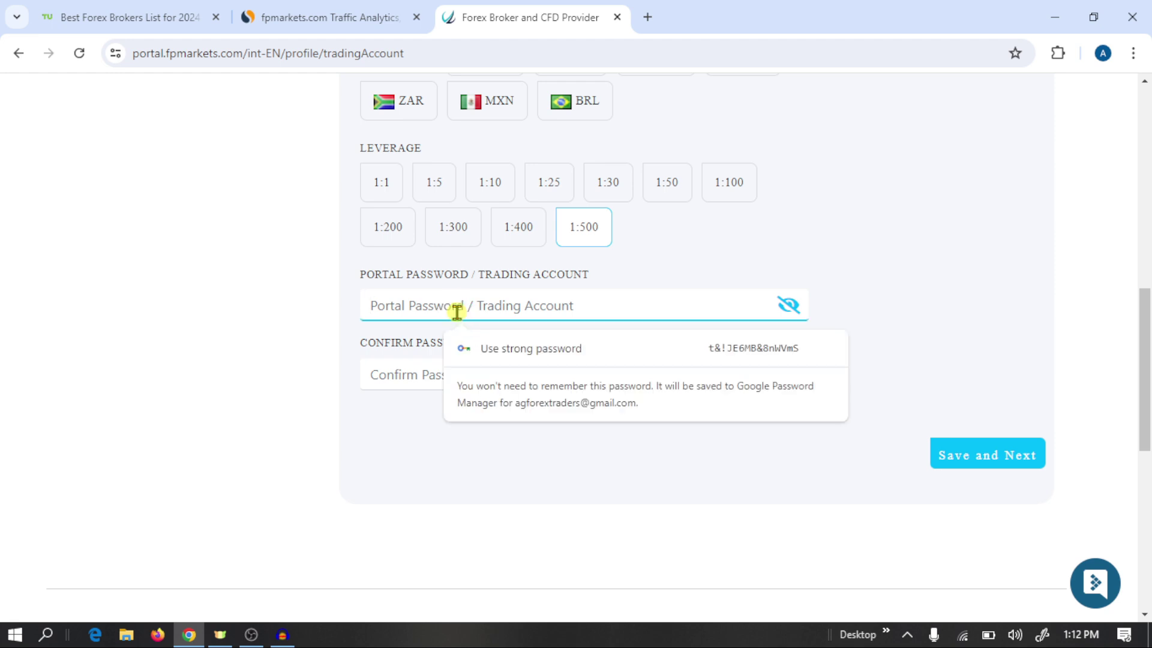
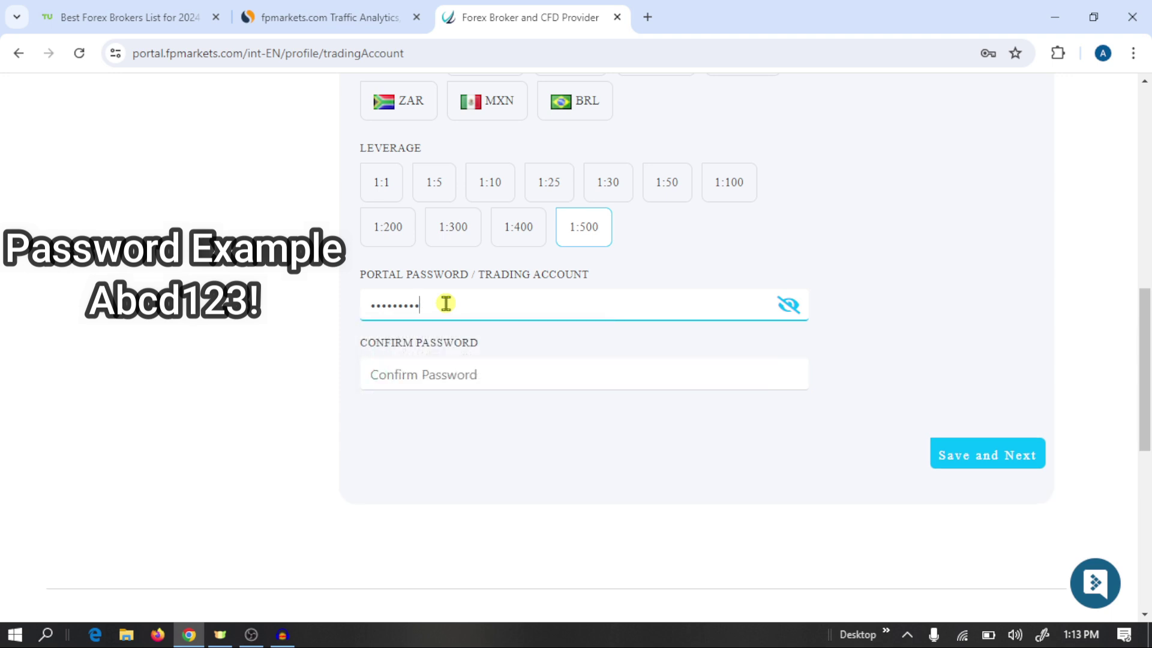
pyautogui.click(465, 377)
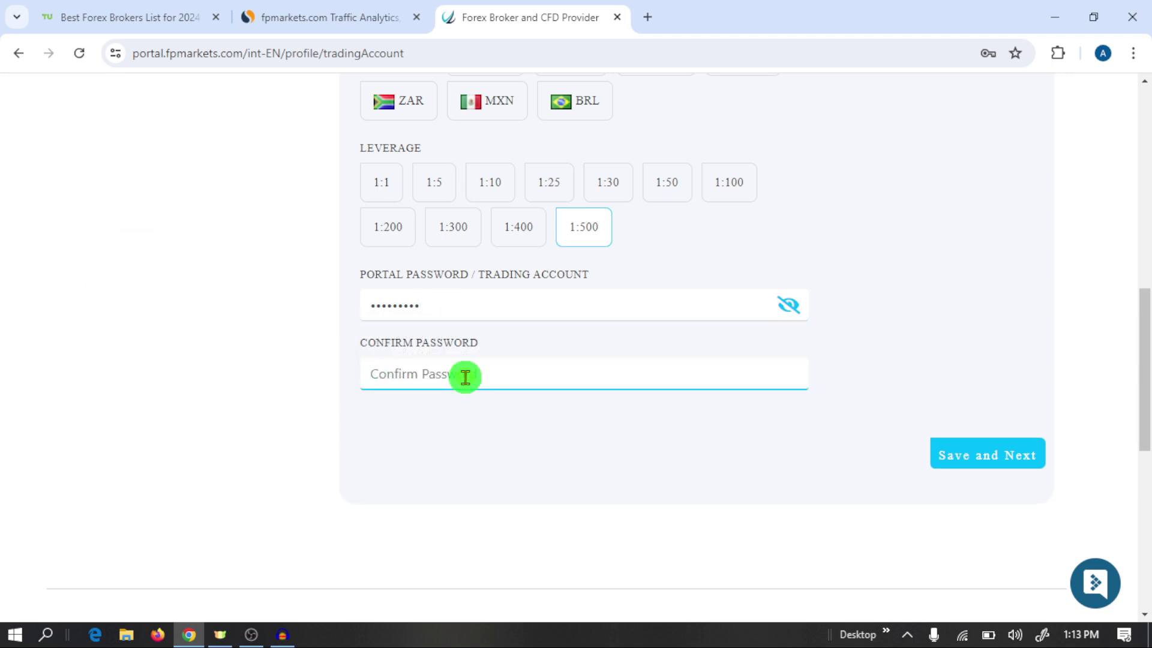
pyautogui.write('a')
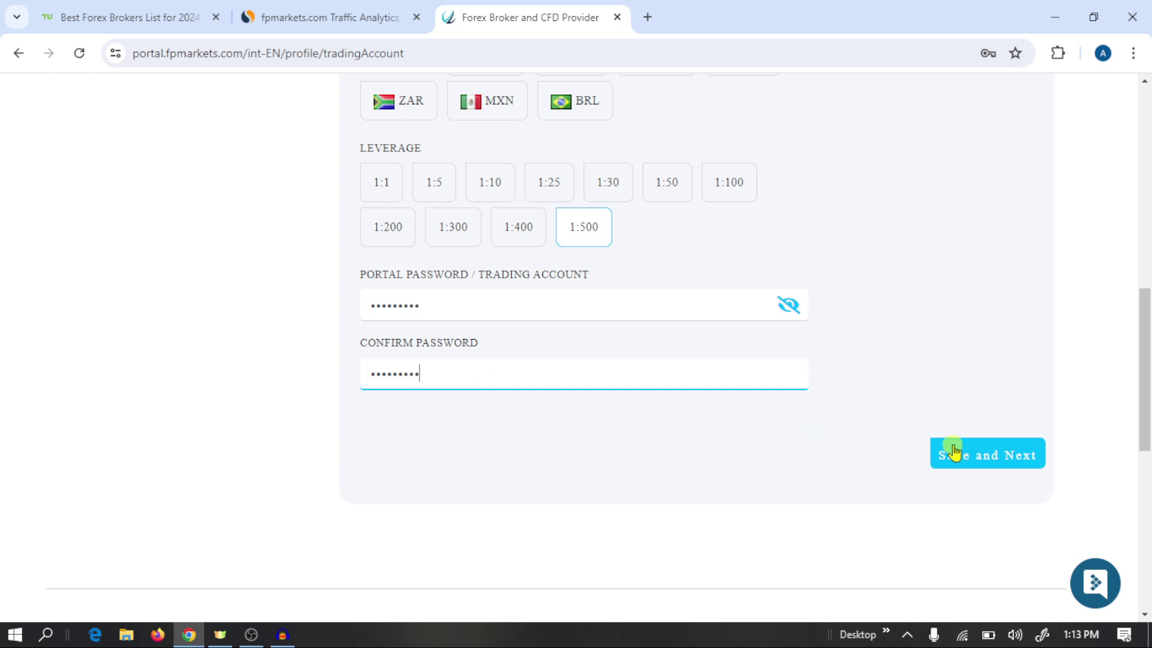
pyautogui.click(972, 451)
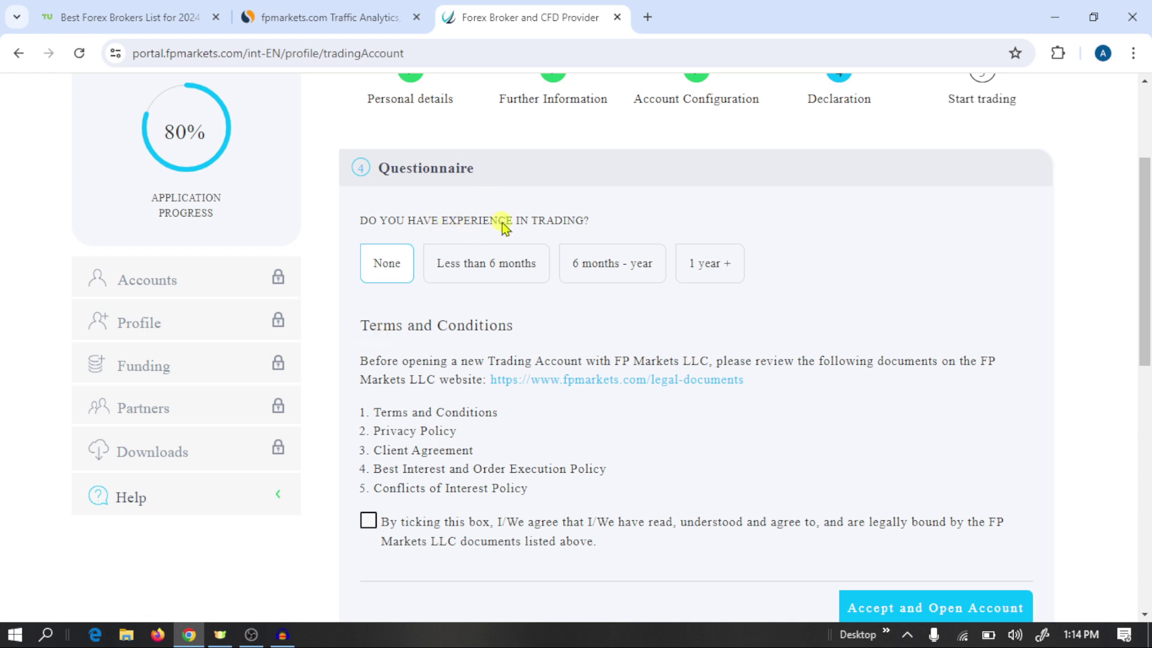
# - Answer trading experience 'Less than 6 months', agree to the terms, and open the account
pyautogui.click(492, 262)
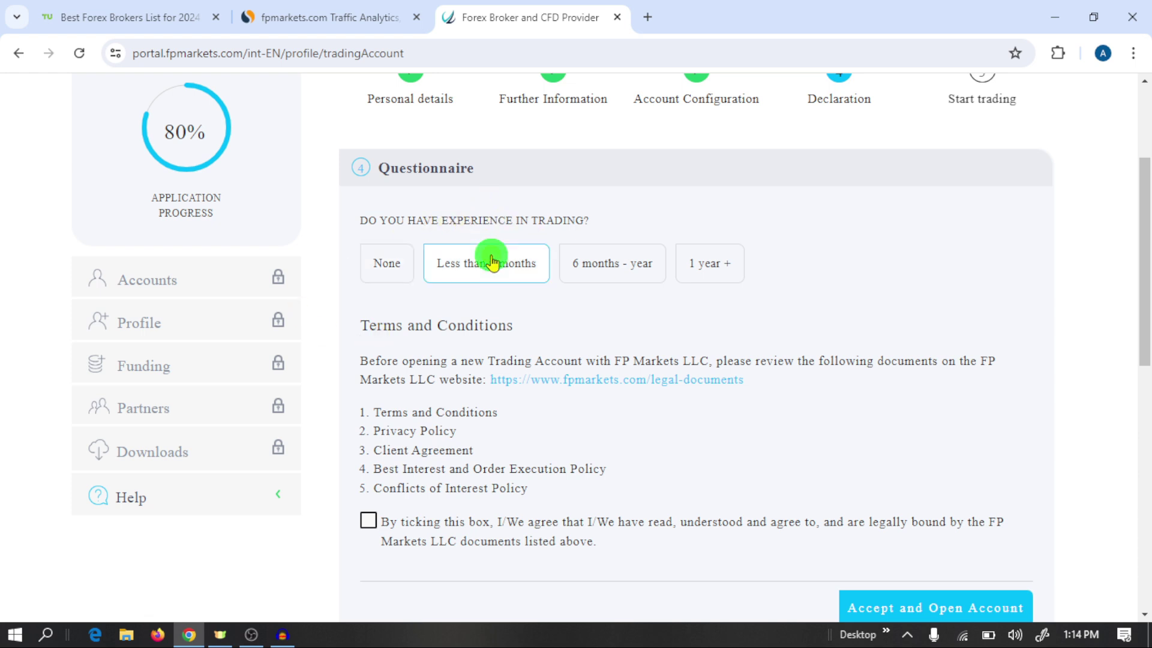
pyautogui.click(369, 524)
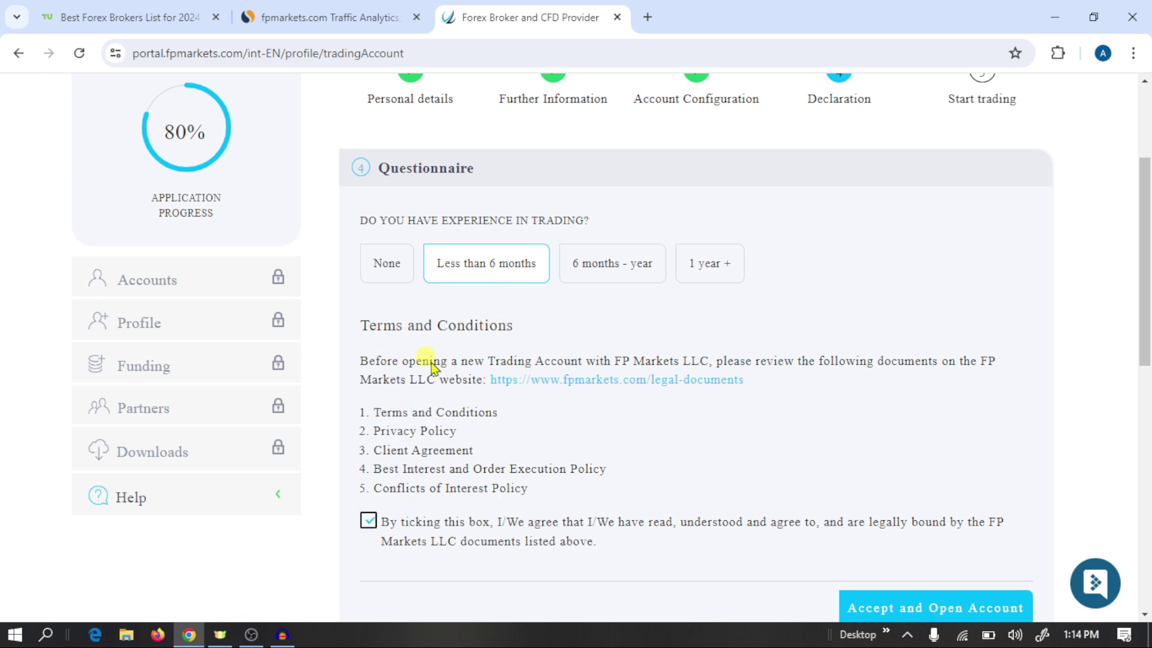
pyautogui.scroll(-3, 836, 549)
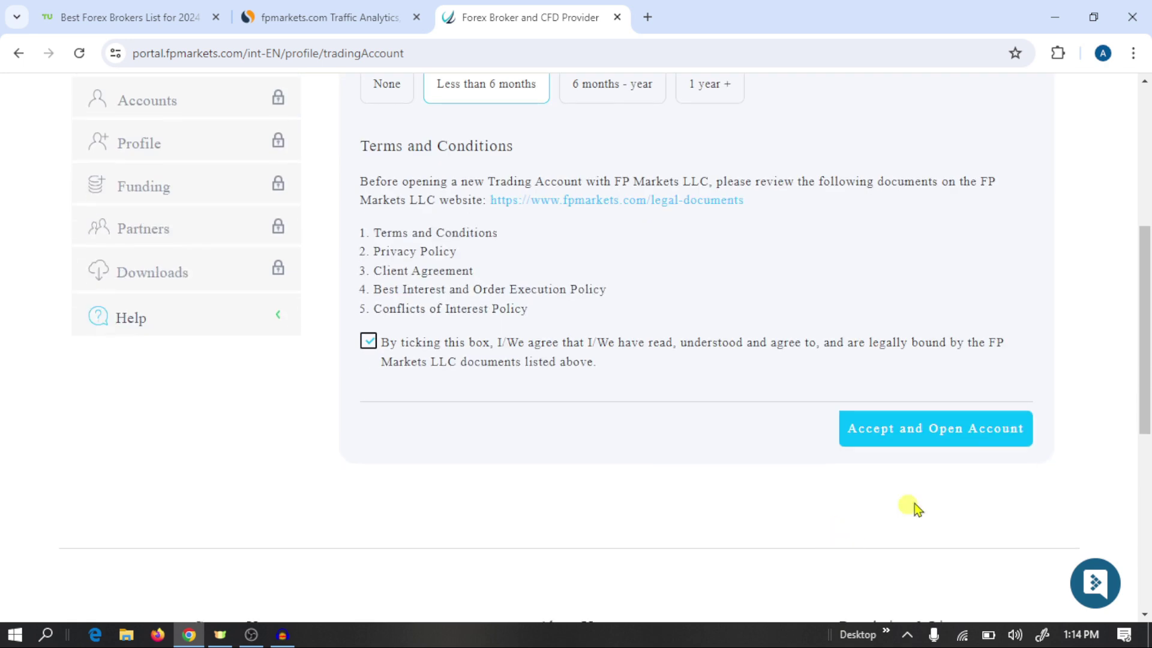
pyautogui.click(960, 437)
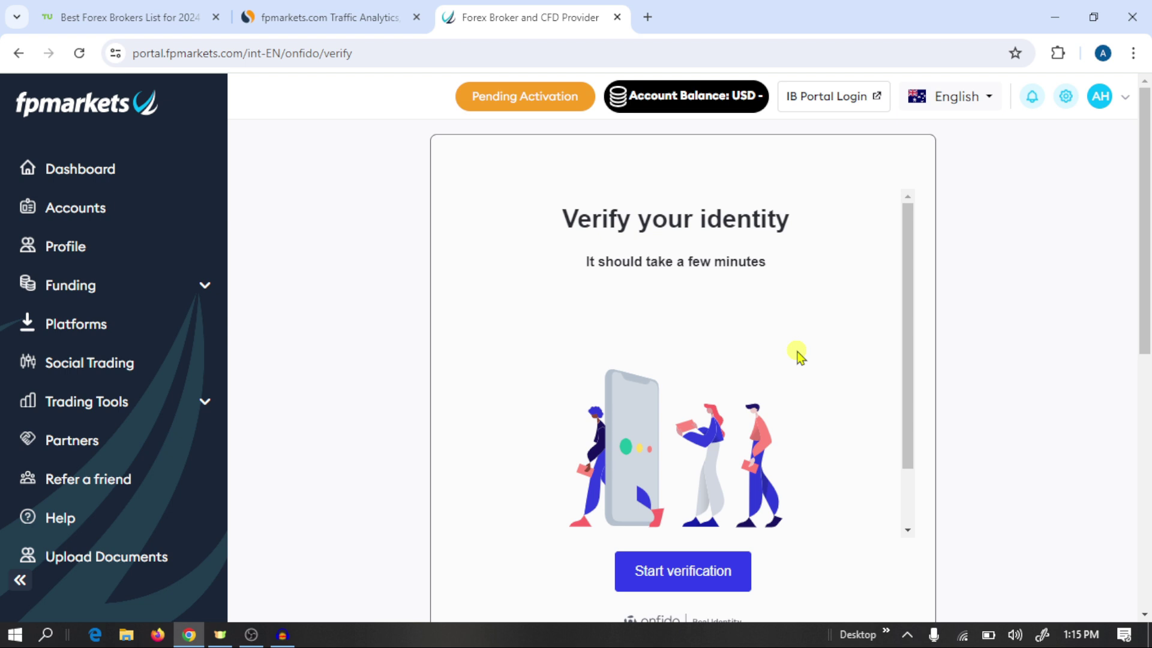
# - Begin identity verification with a Pakistan-issued national identity card
pyautogui.scroll(-1, 797, 355)
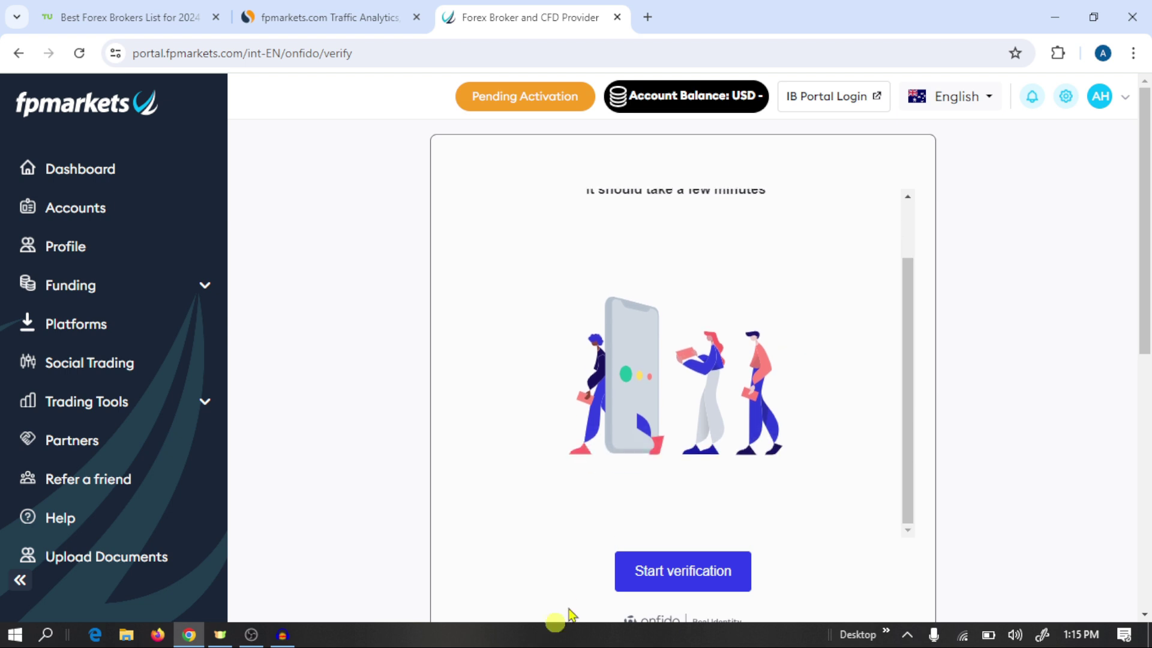
pyautogui.click(673, 572)
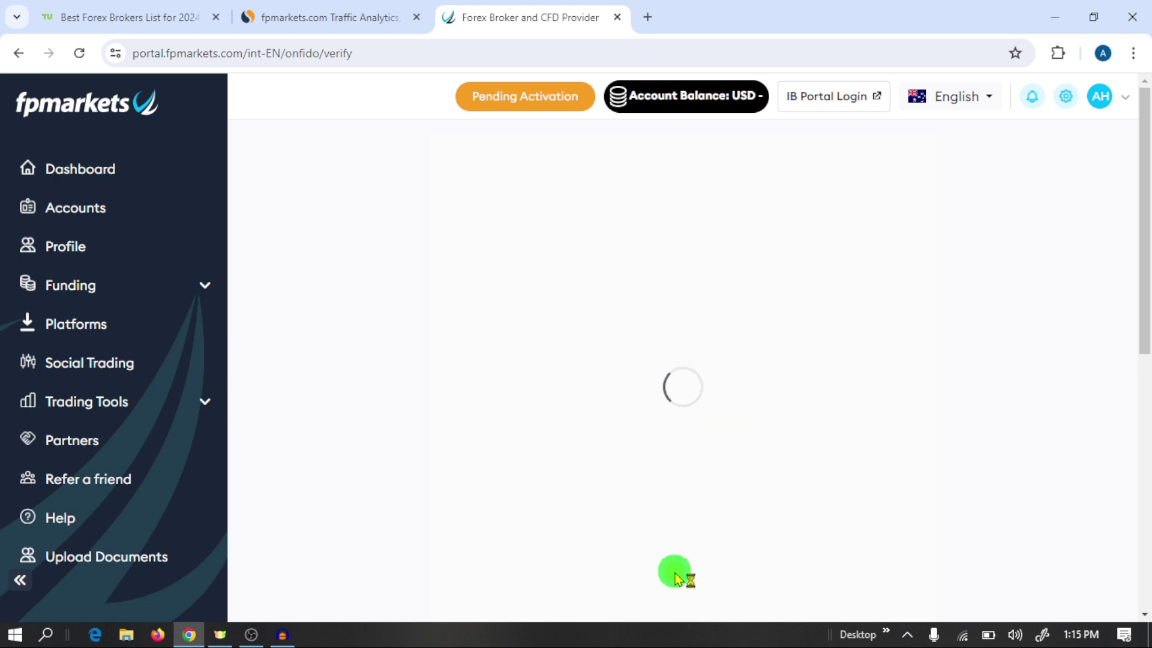
pyautogui.click(854, 338)
pyautogui.write('p')
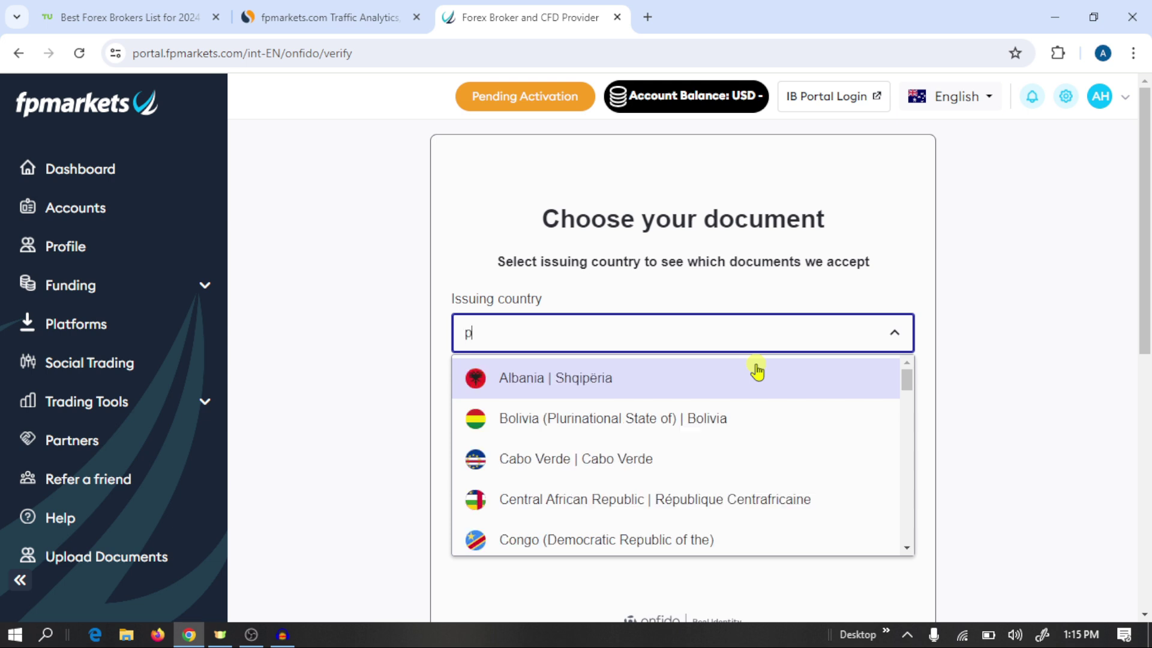
pyautogui.write('akis')
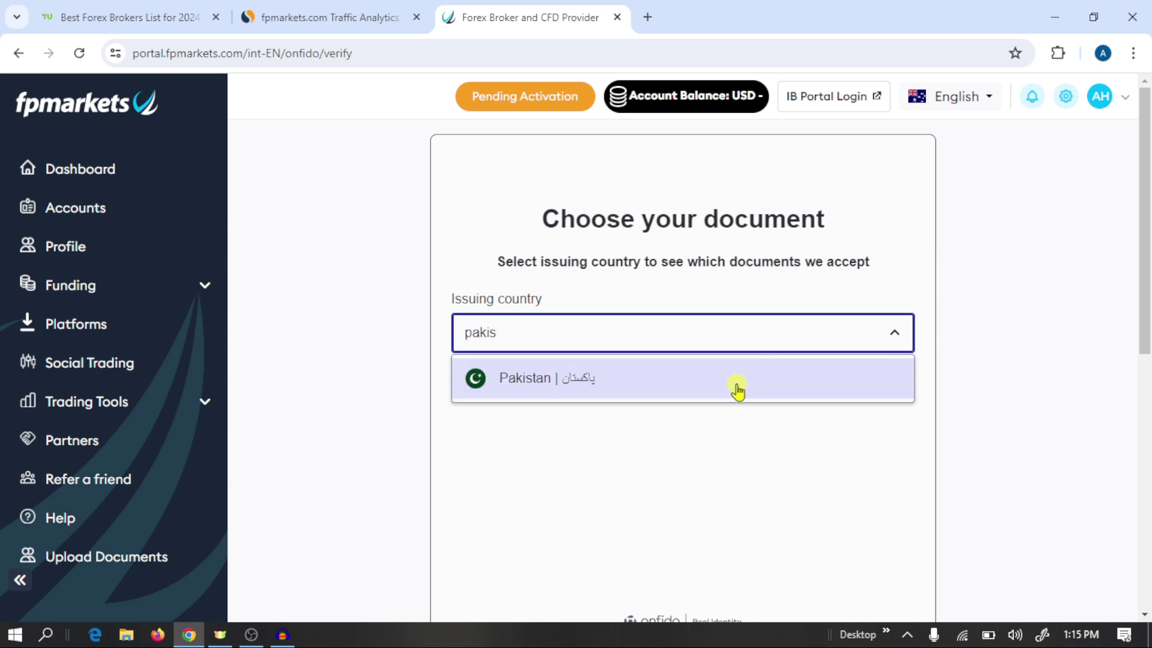
pyautogui.click(737, 387)
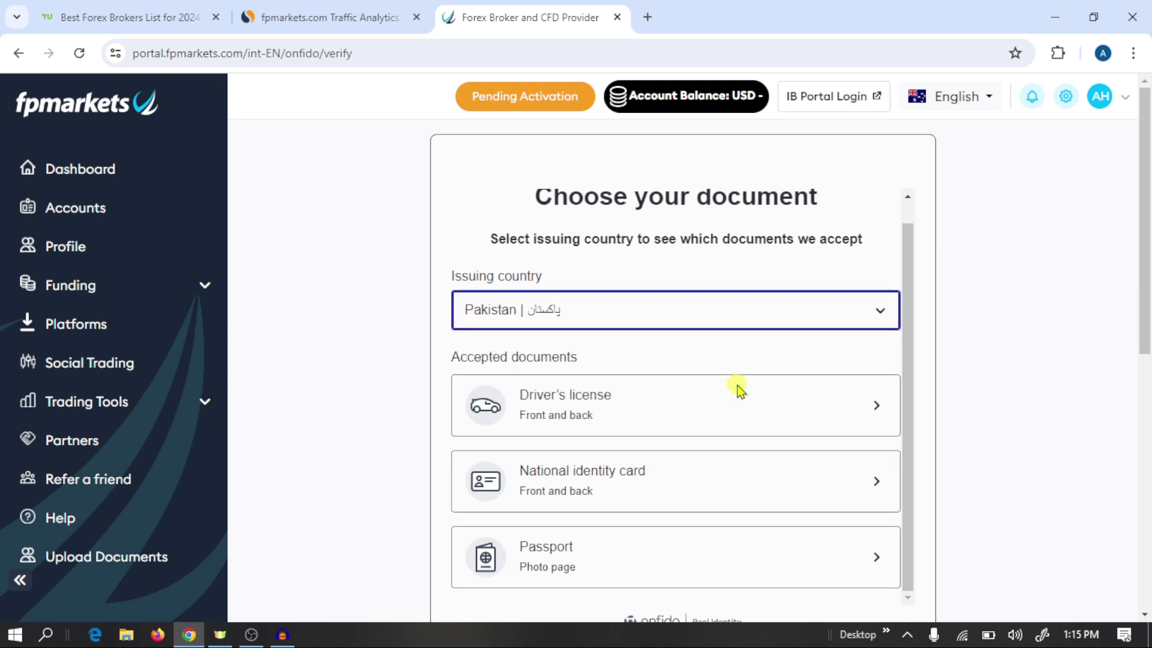
pyautogui.click(629, 480)
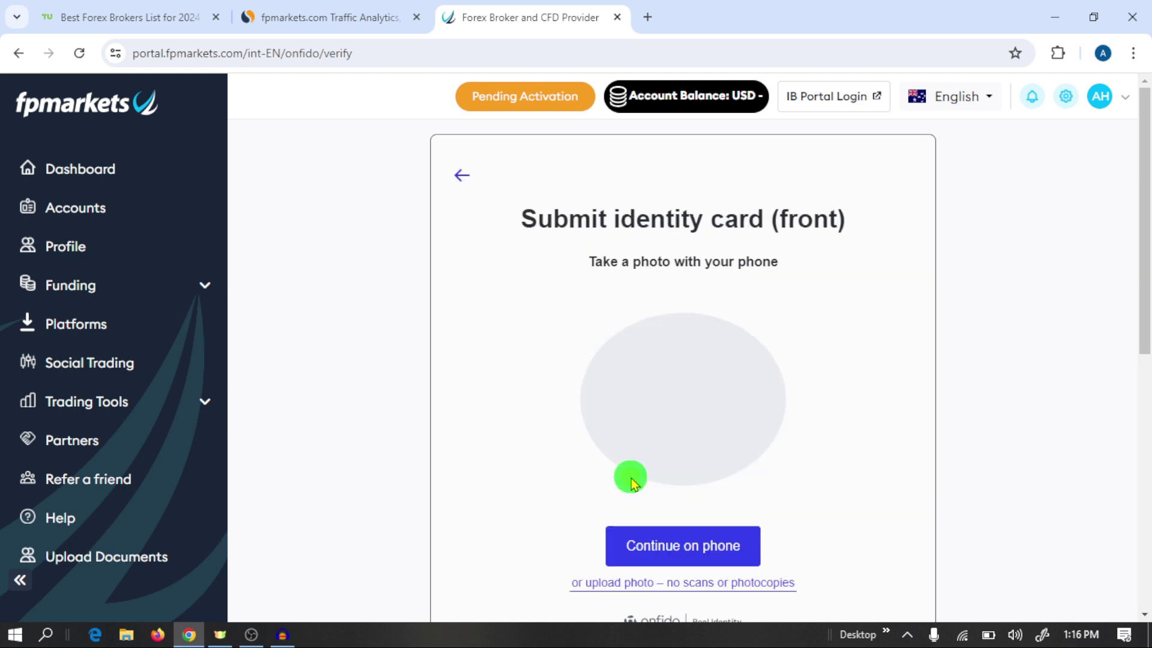
# - Highlight the alternative upload-photo line on the document step several times
pyautogui.scroll(-5, 631, 481)
pyautogui.scroll(3, 630, 480)
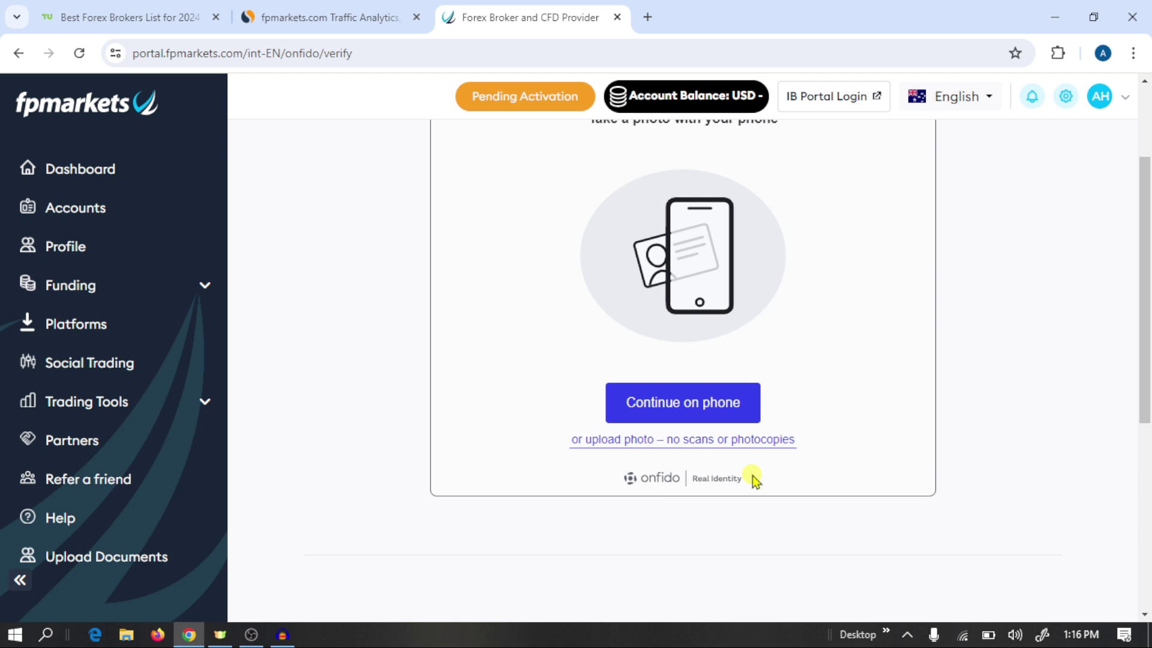
pyautogui.tripleClick(674, 443)
pyautogui.click(772, 416)
pyautogui.tripleClick(664, 442)
pyautogui.click(672, 420)
pyautogui.tripleClick(760, 442)
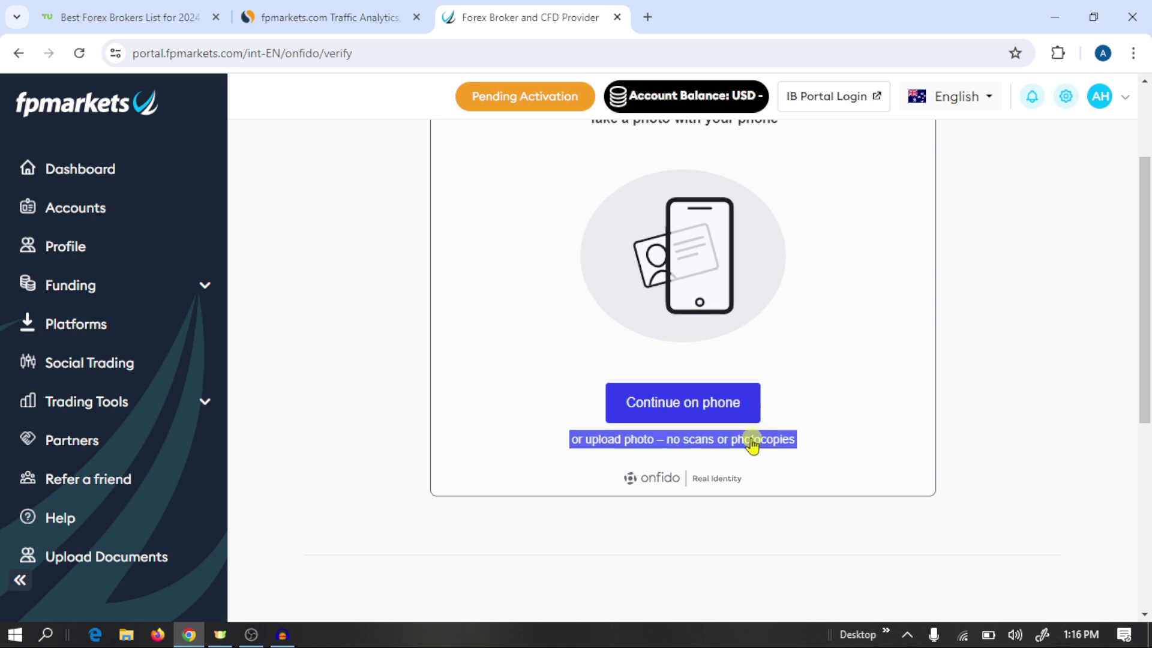
pyautogui.click(634, 371)
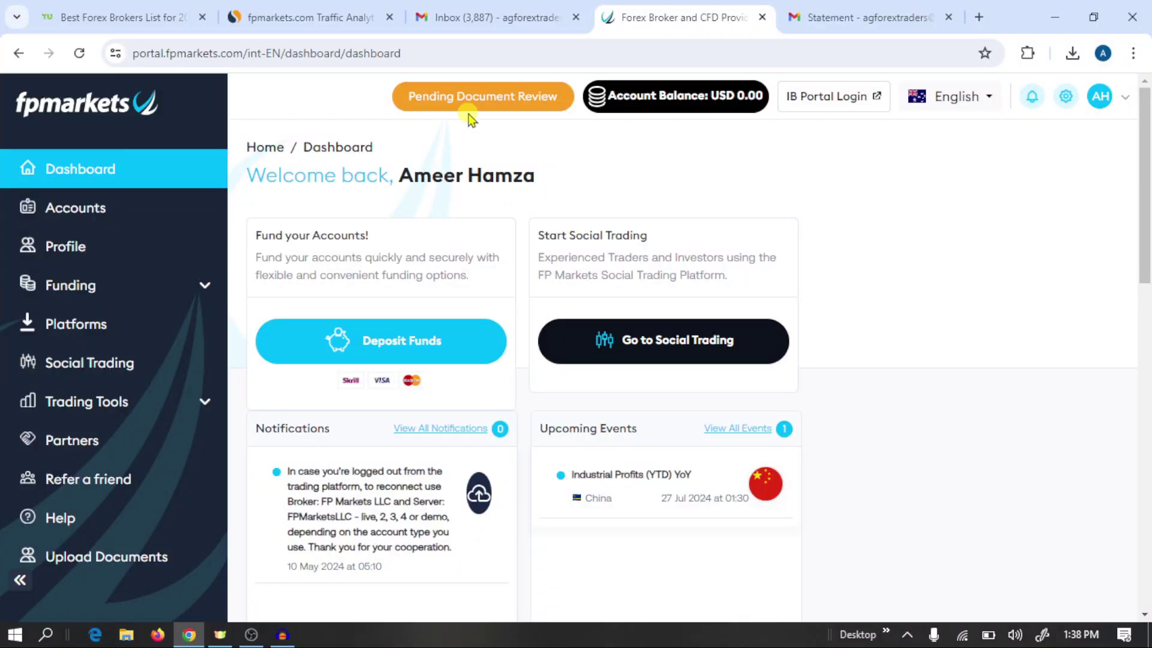
# - Scroll to the accounts table, briefly switch to MetaTrader 5, and return to the dashboard
pyautogui.scroll(-10, 546, 228)
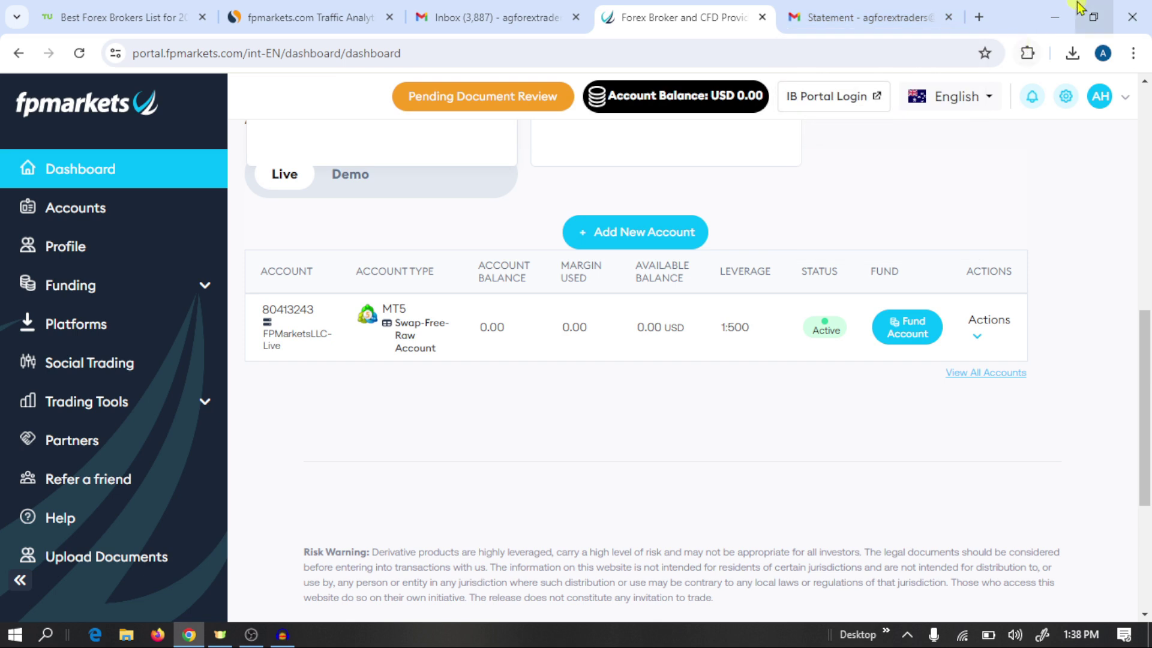
pyautogui.click(313, 635)
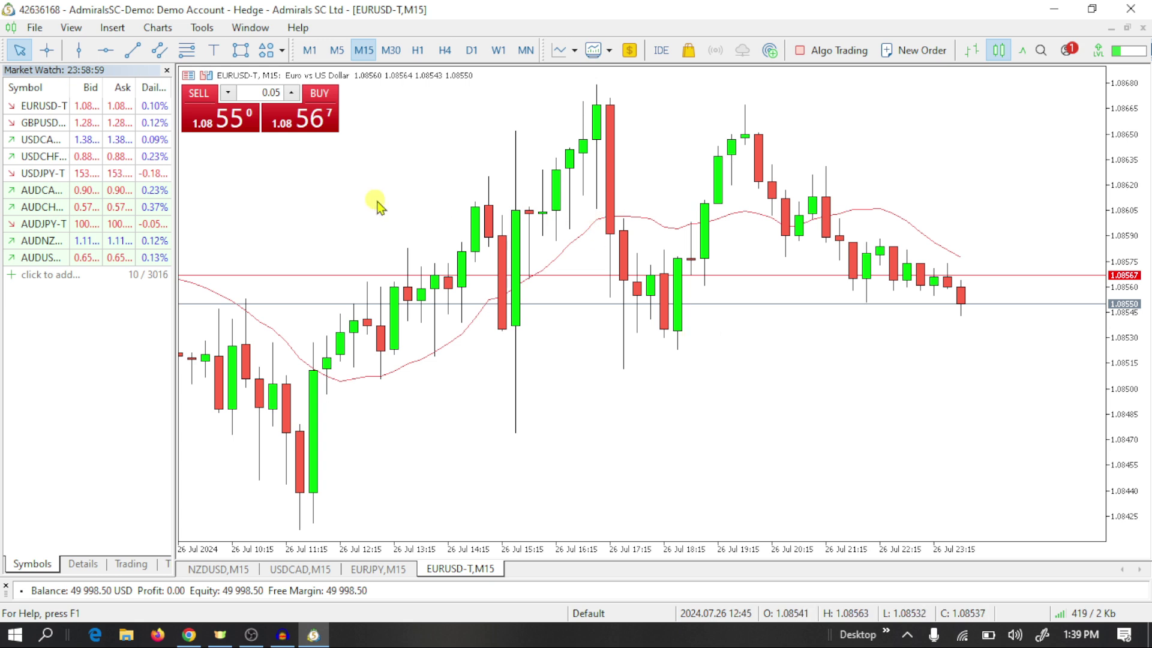
pyautogui.moveTo(190, 635)
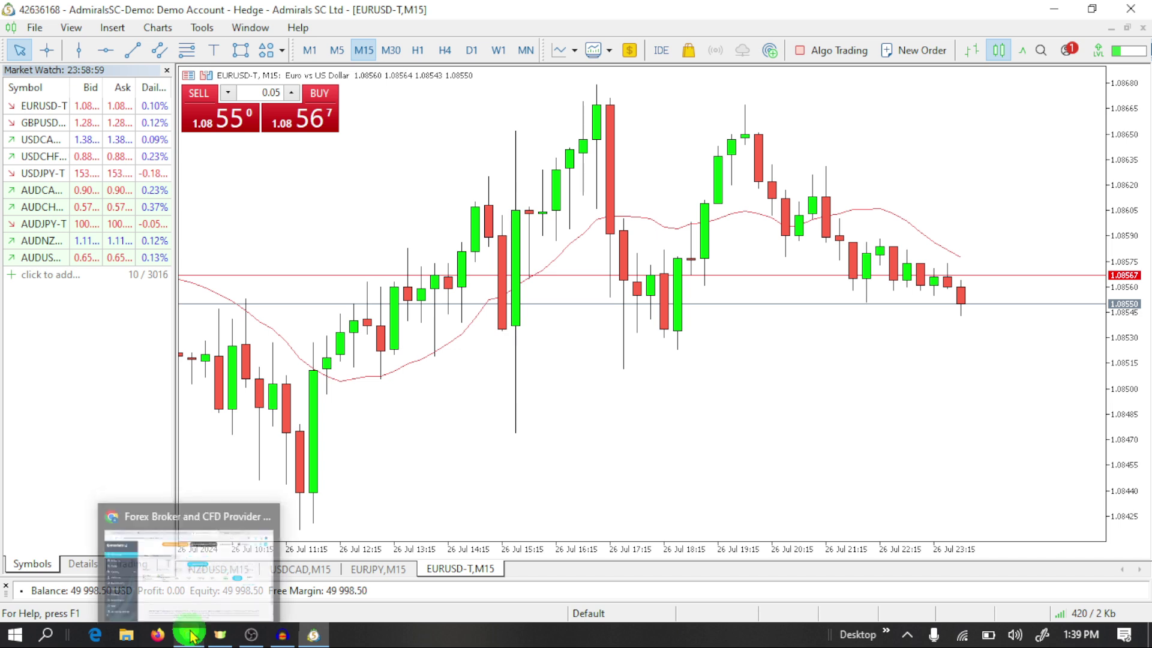
pyautogui.click(190, 635)
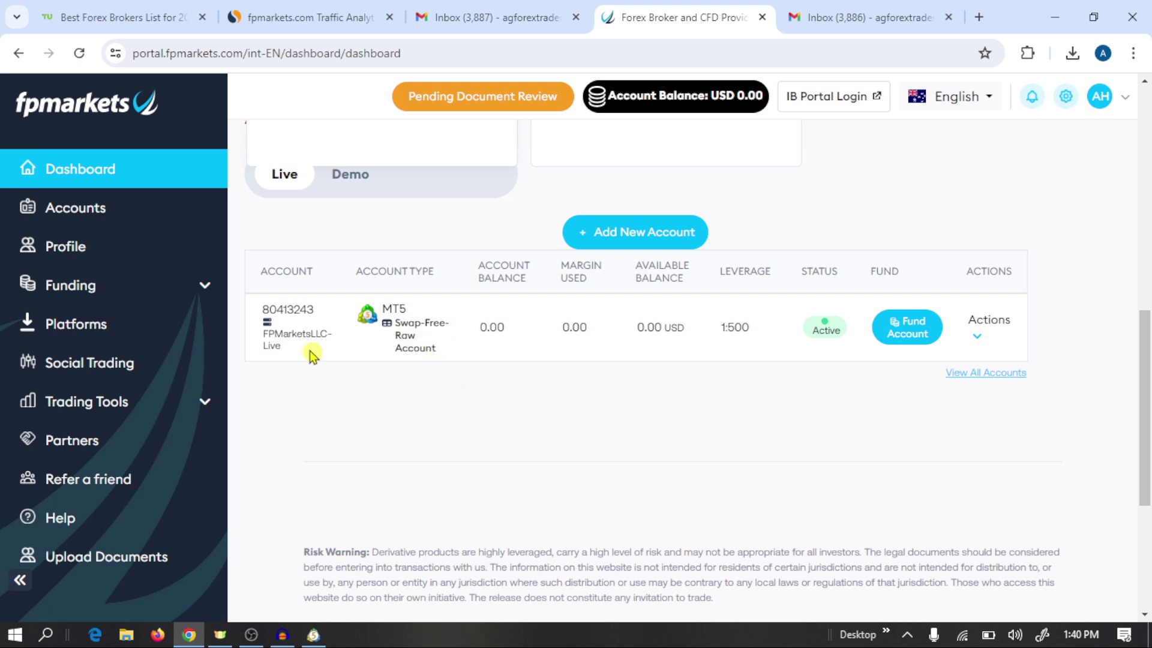
# - Select the live account number and FPMarketsLLC-Live server name, then switch to MetaTrader 5
pyautogui.moveTo(318, 316); pyautogui.dragTo(260, 313)
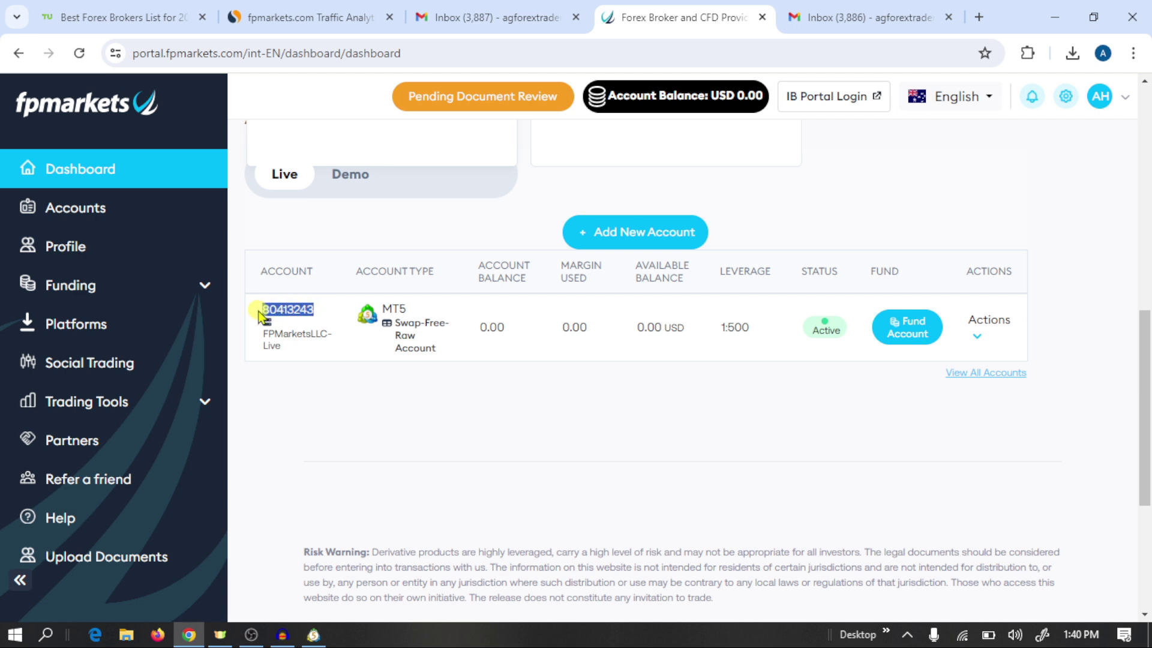
pyautogui.click(348, 416)
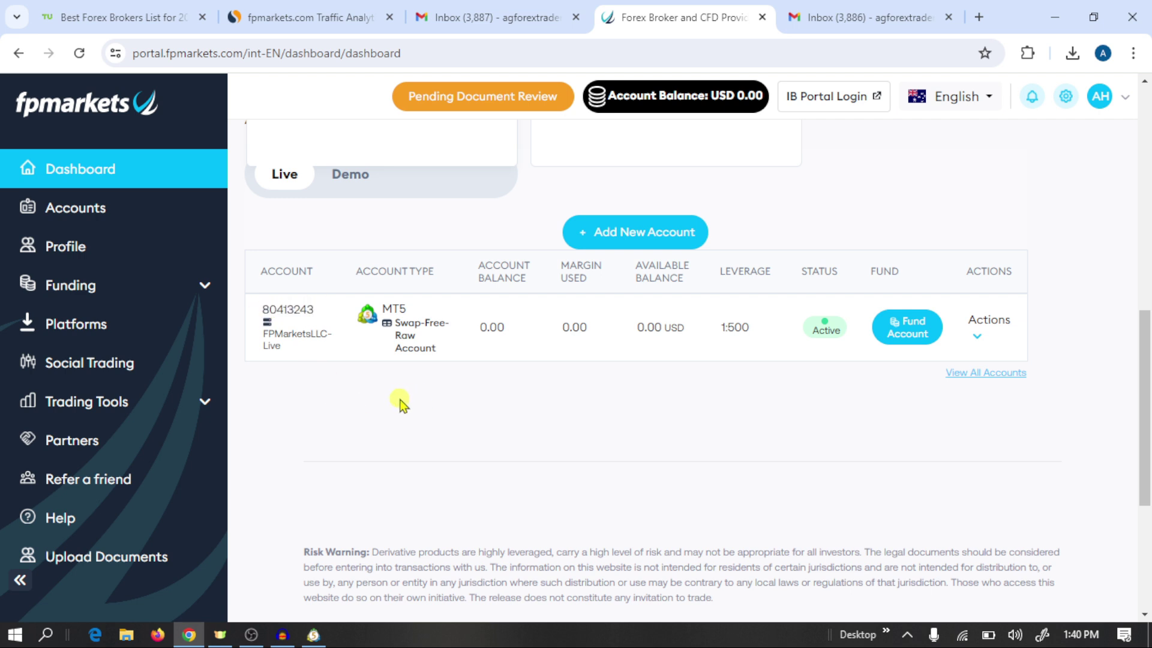
pyautogui.tripleClick(279, 348)
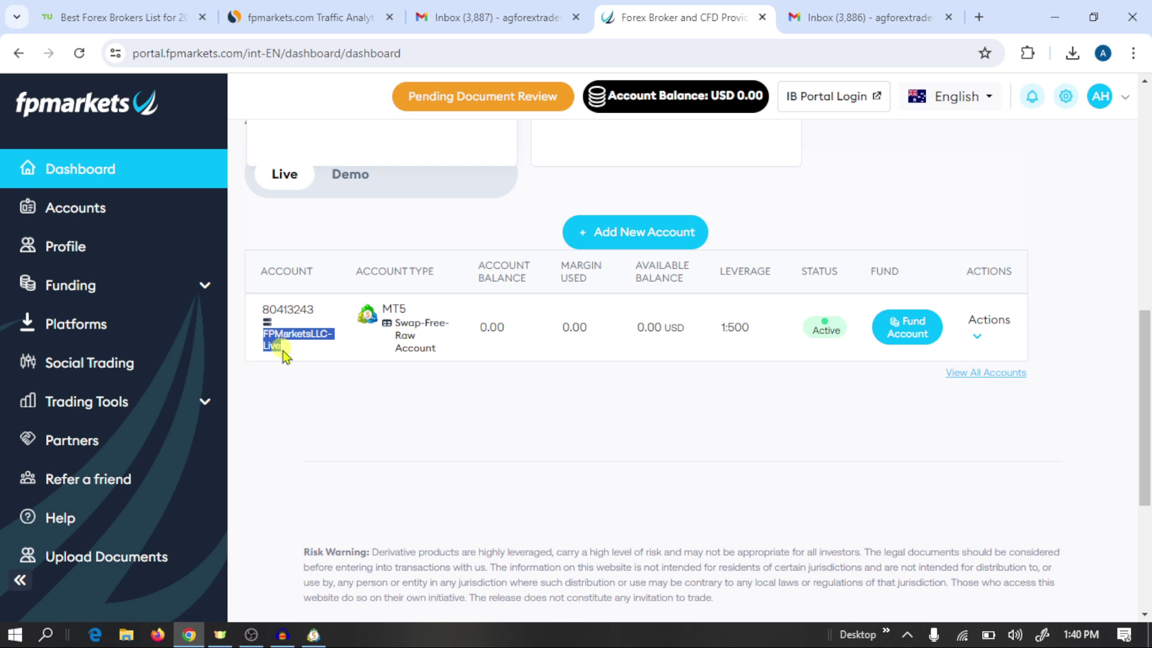
pyautogui.click(338, 427)
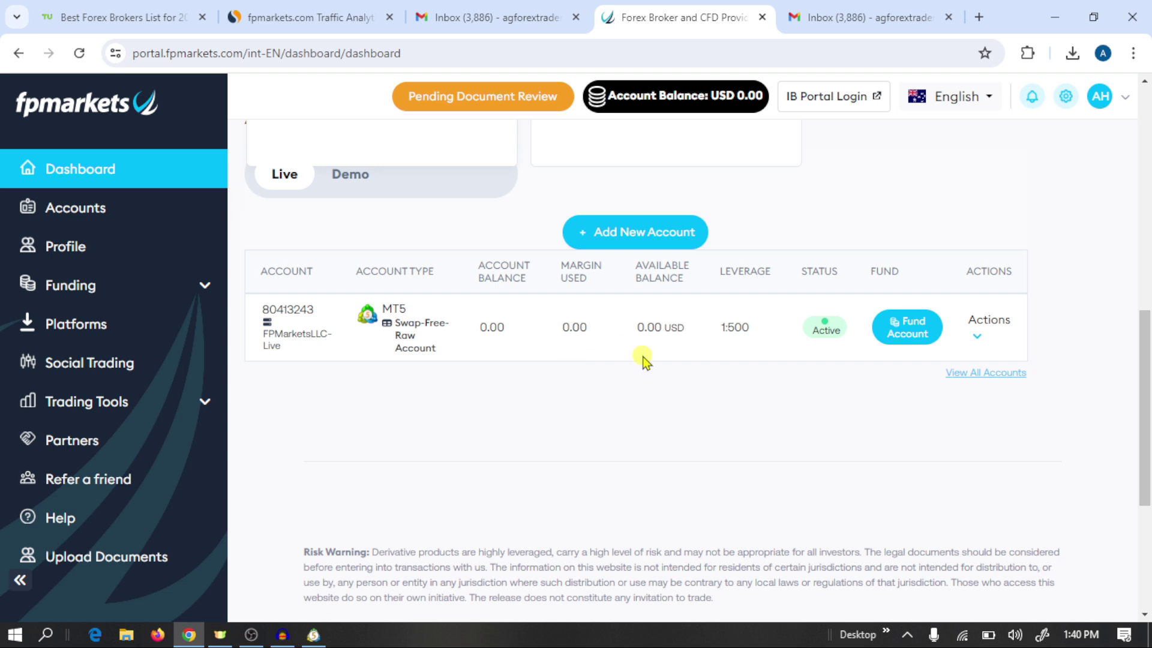
pyautogui.click(314, 636)
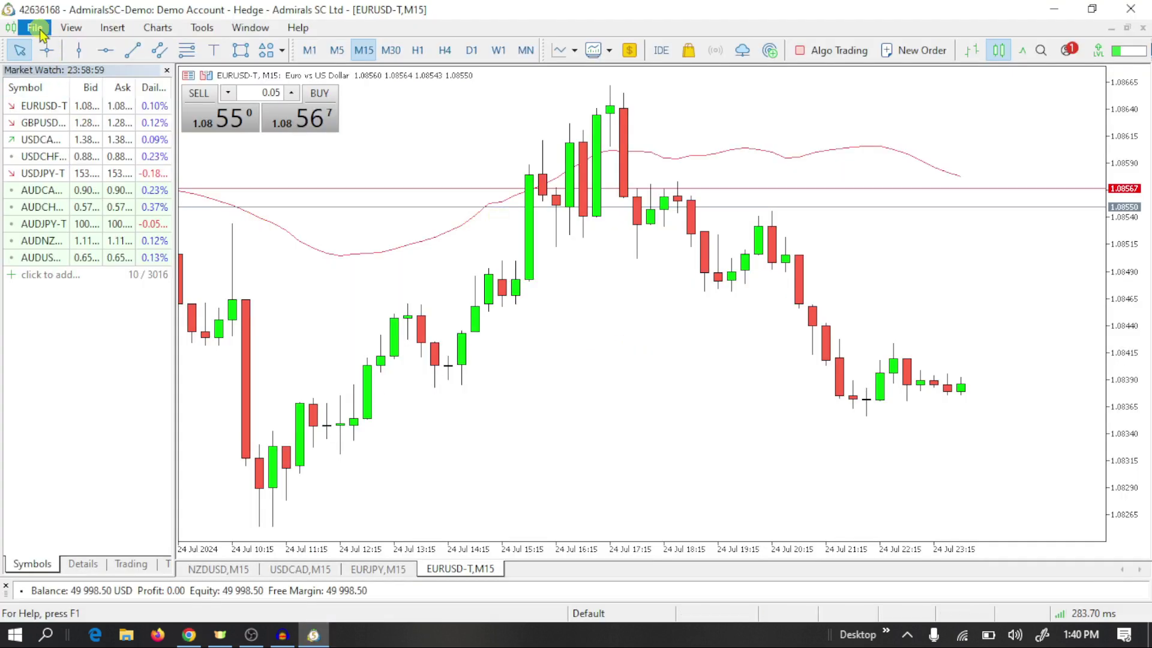
# - Start Open an Account from the File menu, search 'fpmarkets', and continue with FP Markets LLC
pyautogui.click(36, 28)
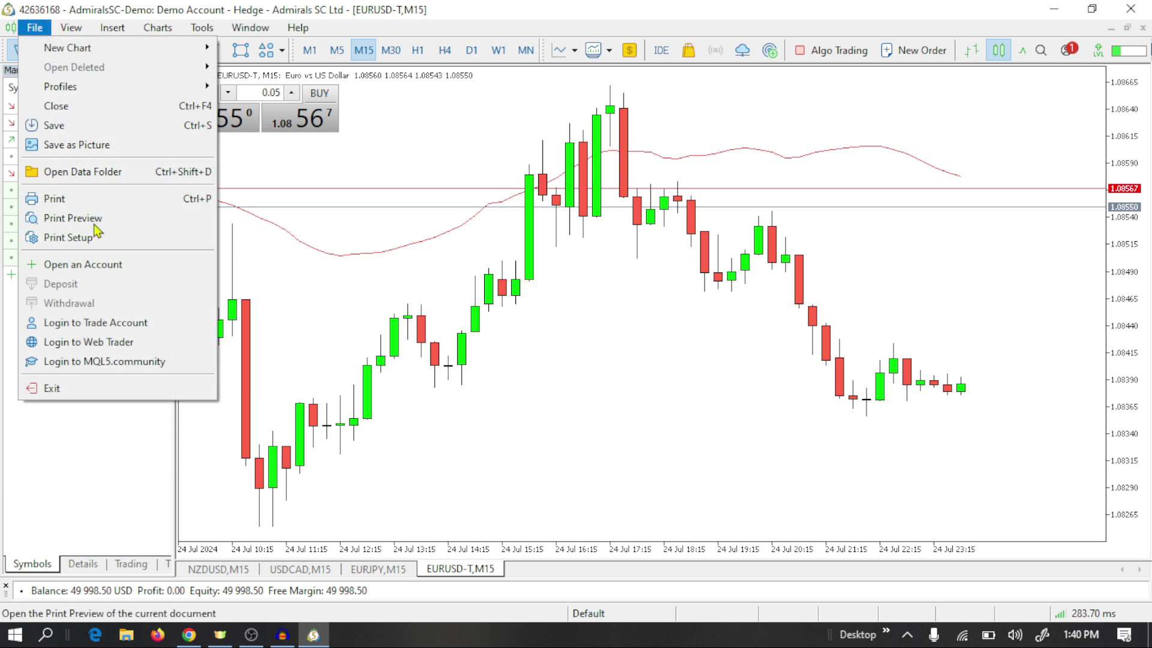
pyautogui.click(81, 265)
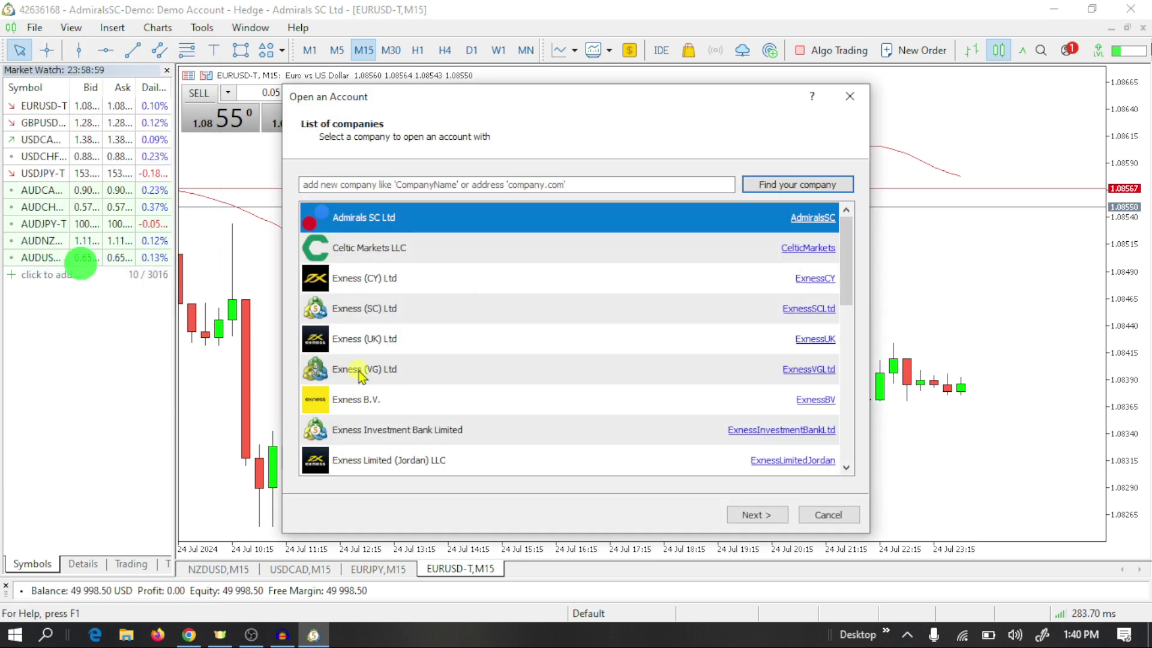
pyautogui.click(496, 184)
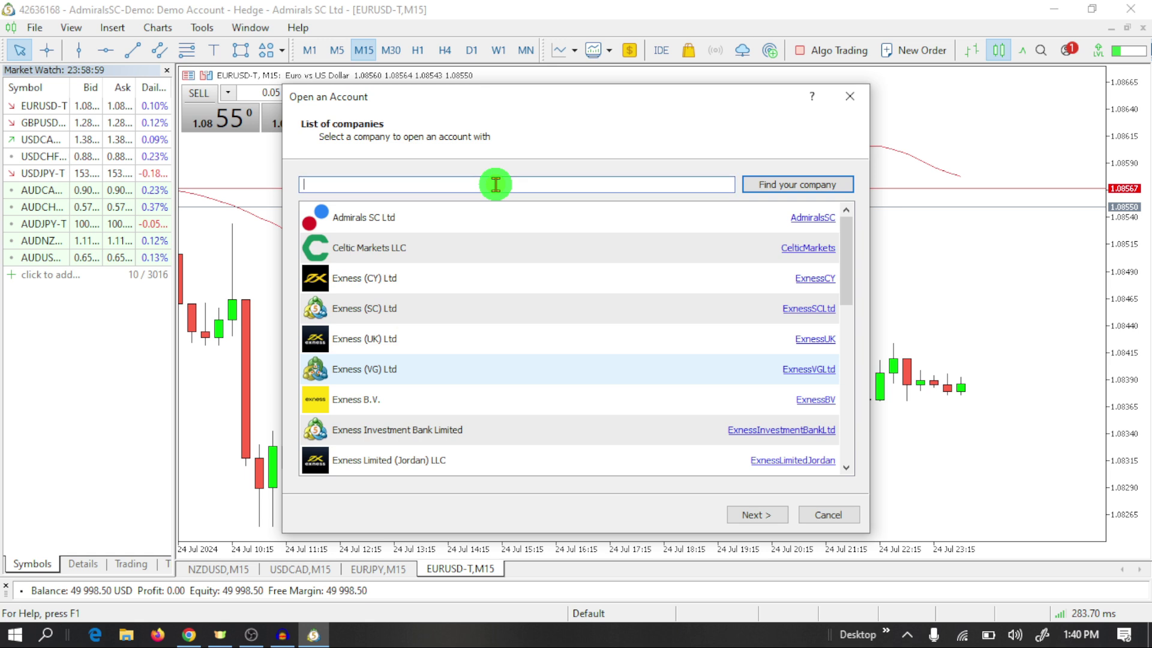
pyautogui.write('fpmarkets')
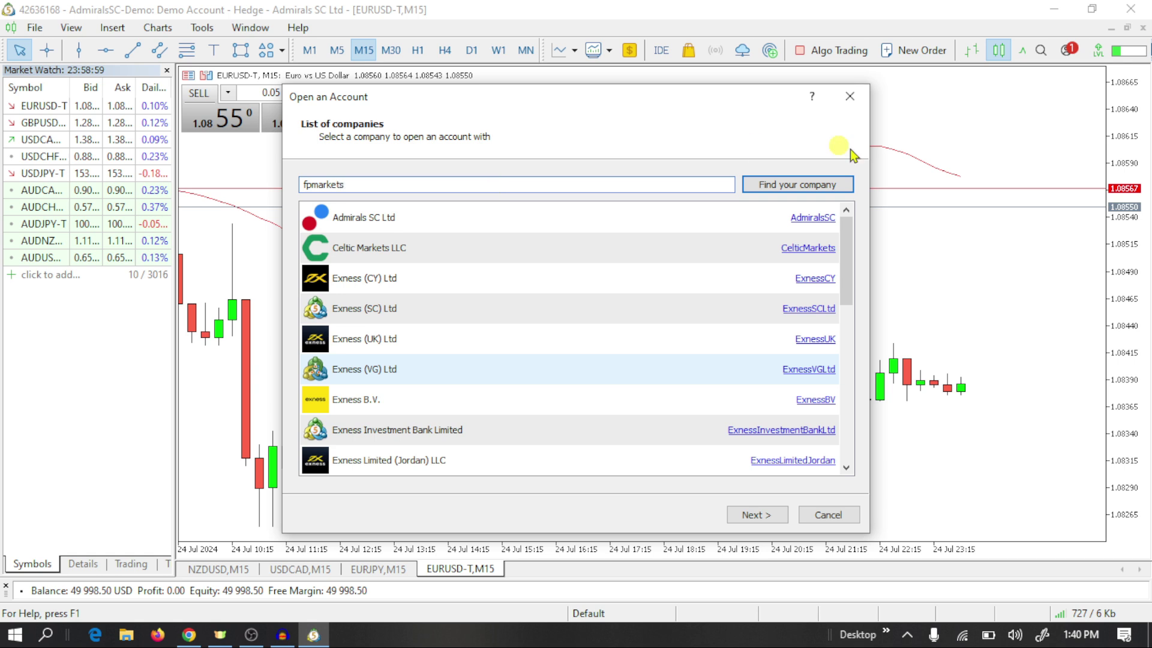
pyautogui.click(792, 187)
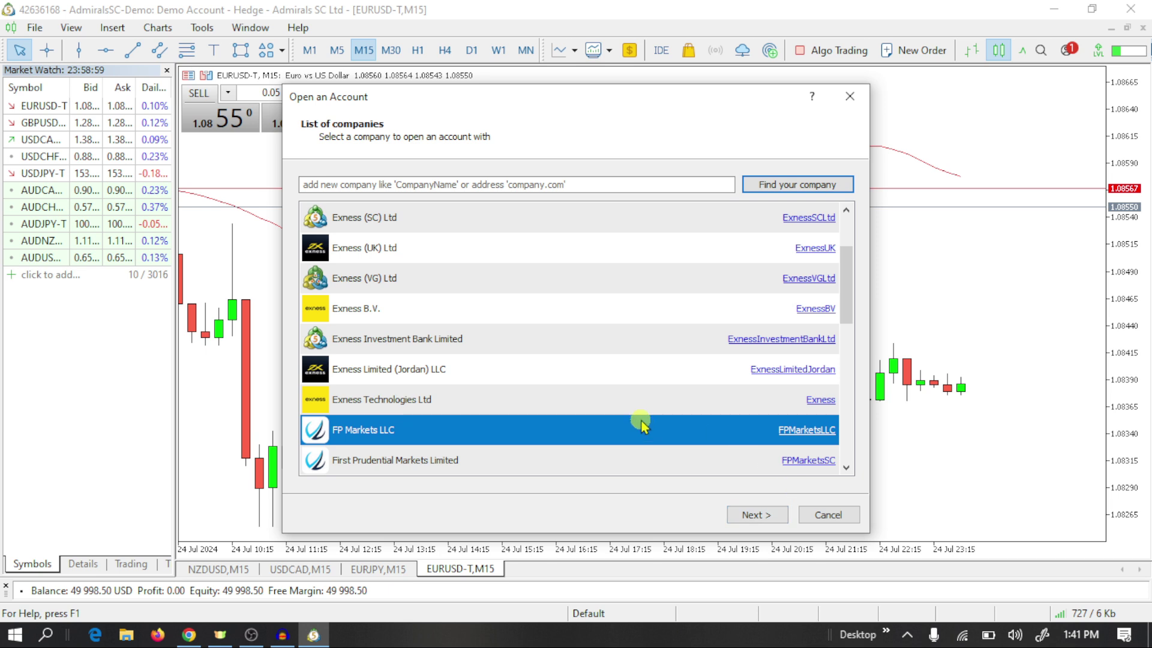
pyautogui.click(751, 514)
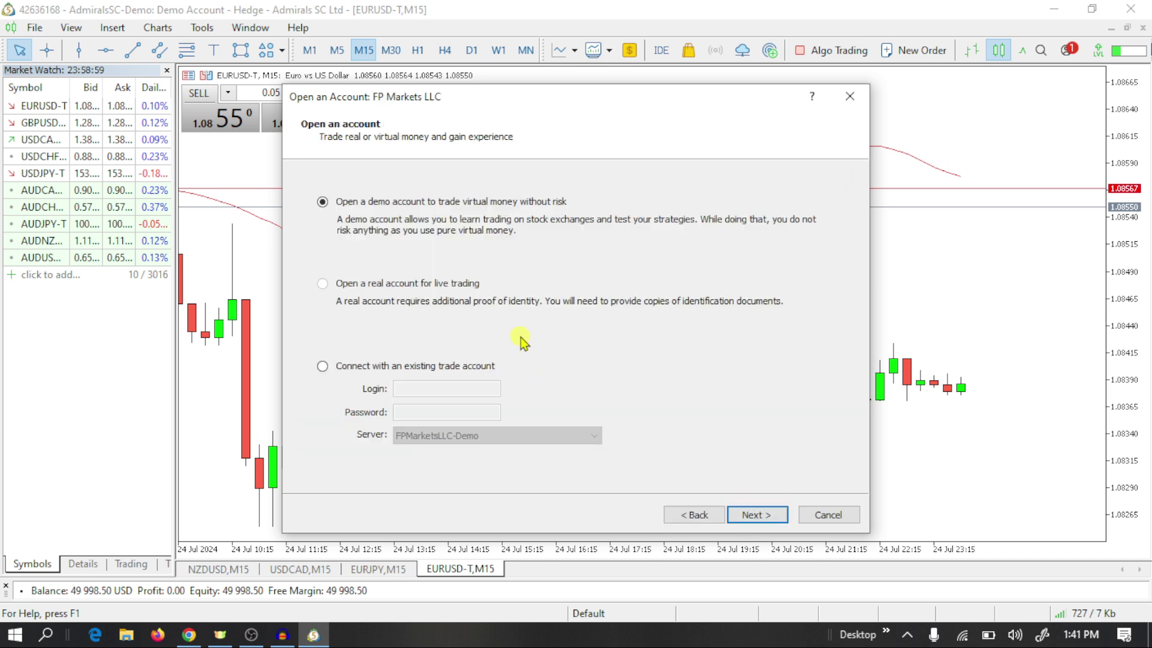
# - Choose to connect an existing trade account and look up the login number on the dashboard
pyautogui.click(345, 367)
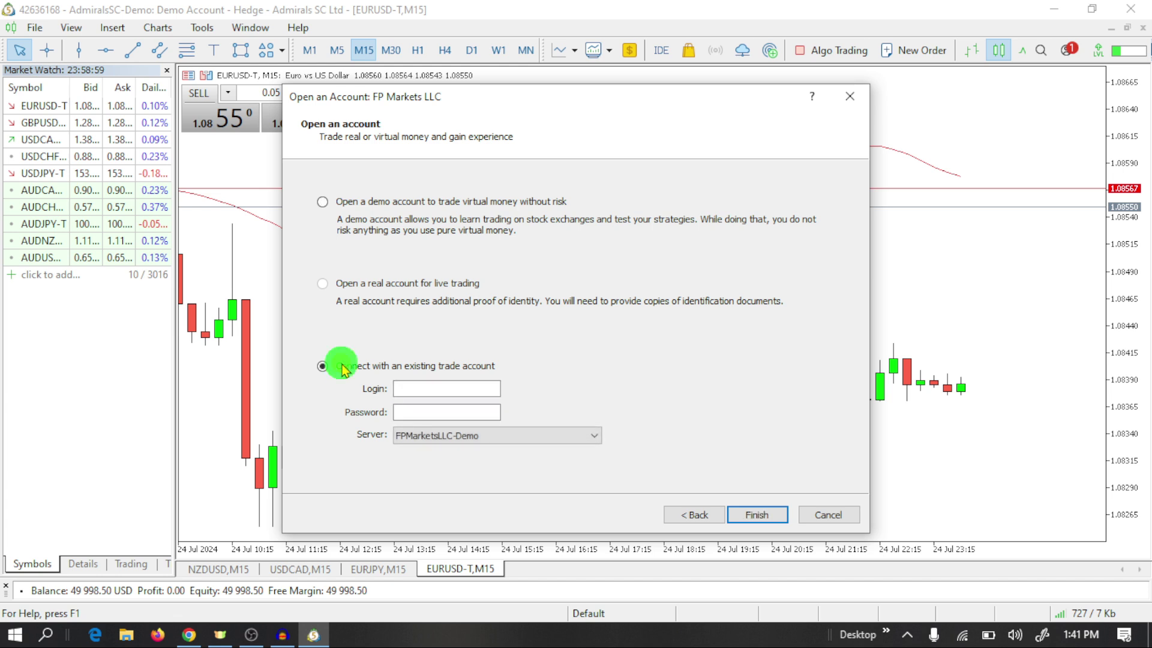
pyautogui.click(425, 391)
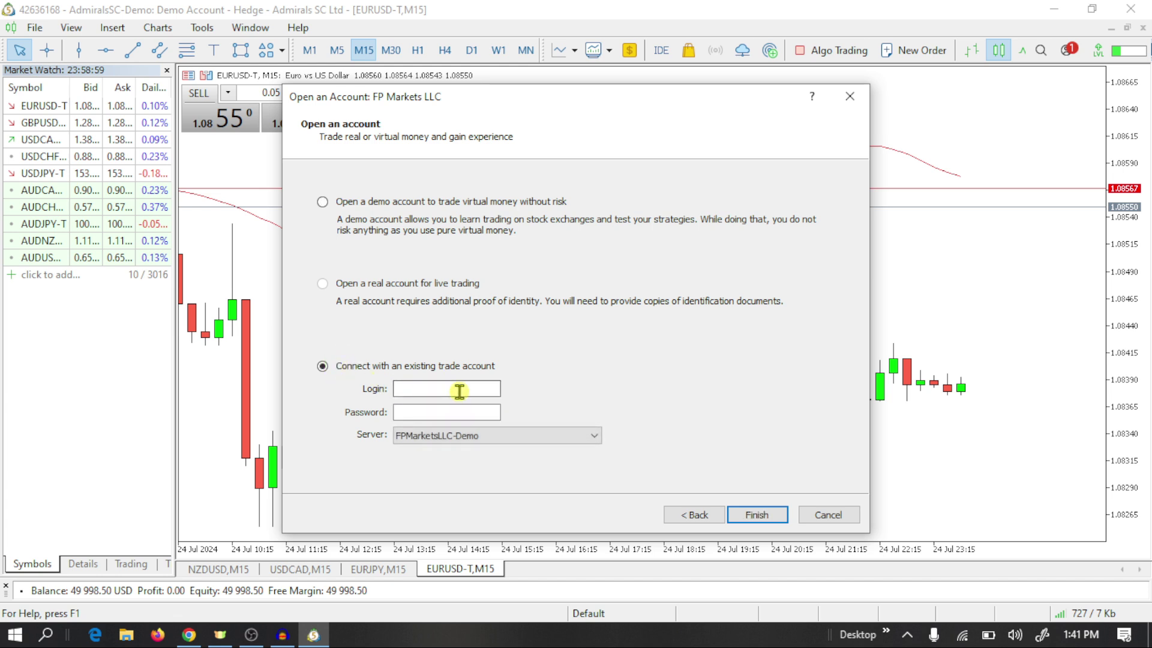
pyautogui.click(444, 393)
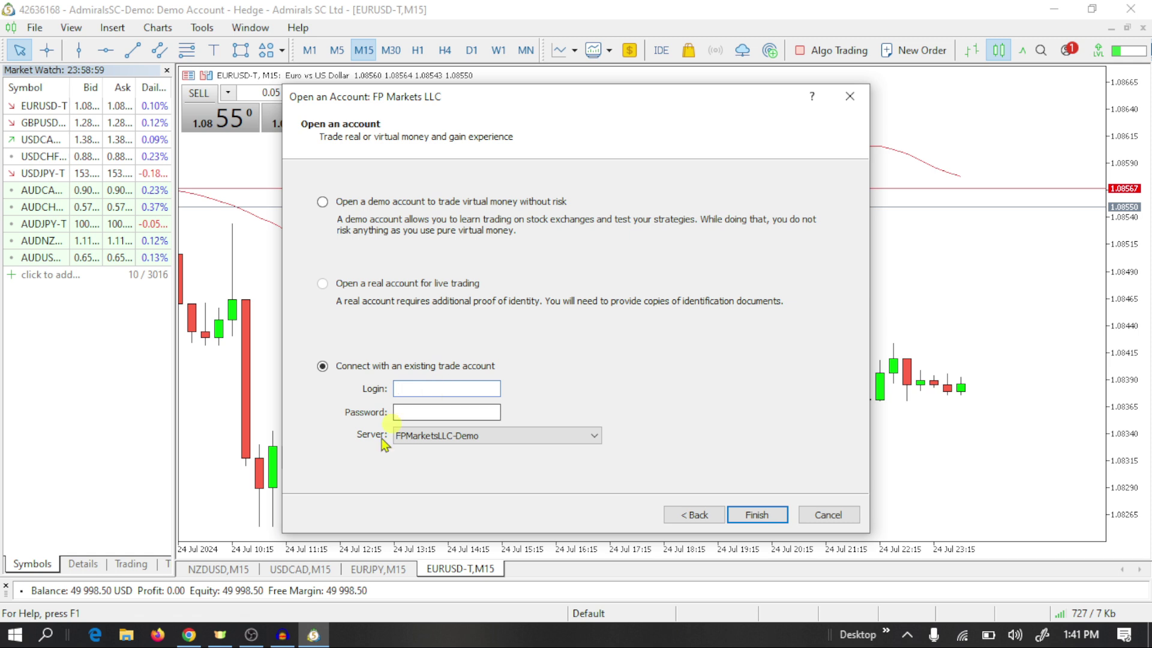
pyautogui.click(198, 640)
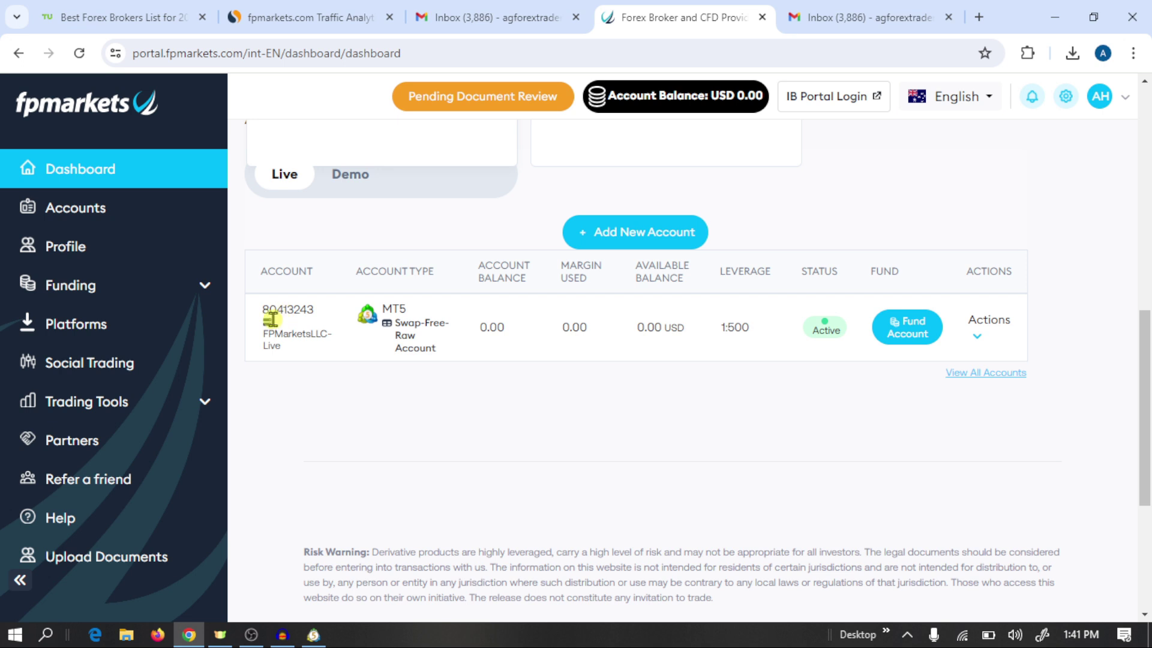
pyautogui.click(313, 635)
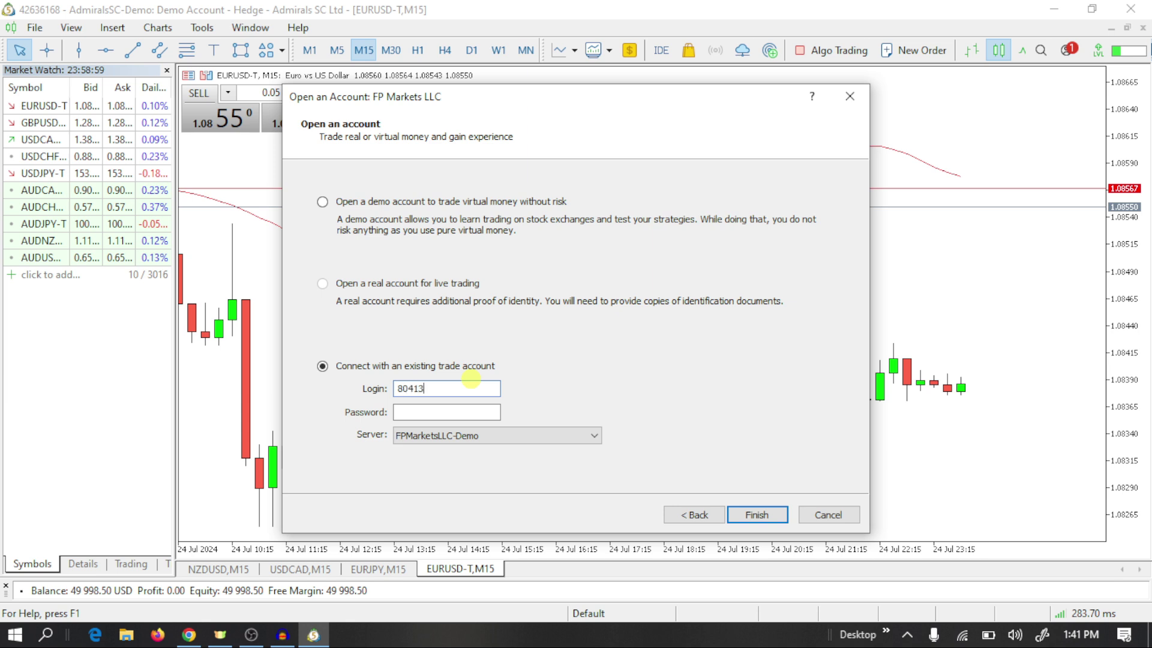
# - Enter the account password, pick the FPMarketsLLC-Live server, and finish connecting the live account
pyautogui.click(443, 415)
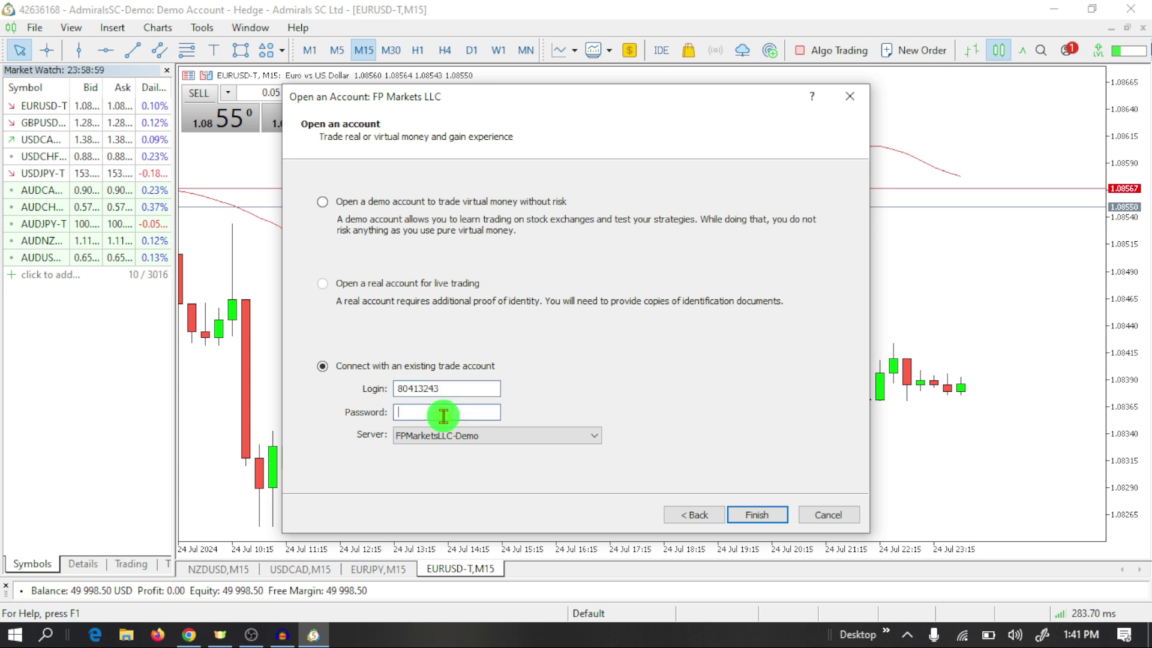
pyautogui.write('a')
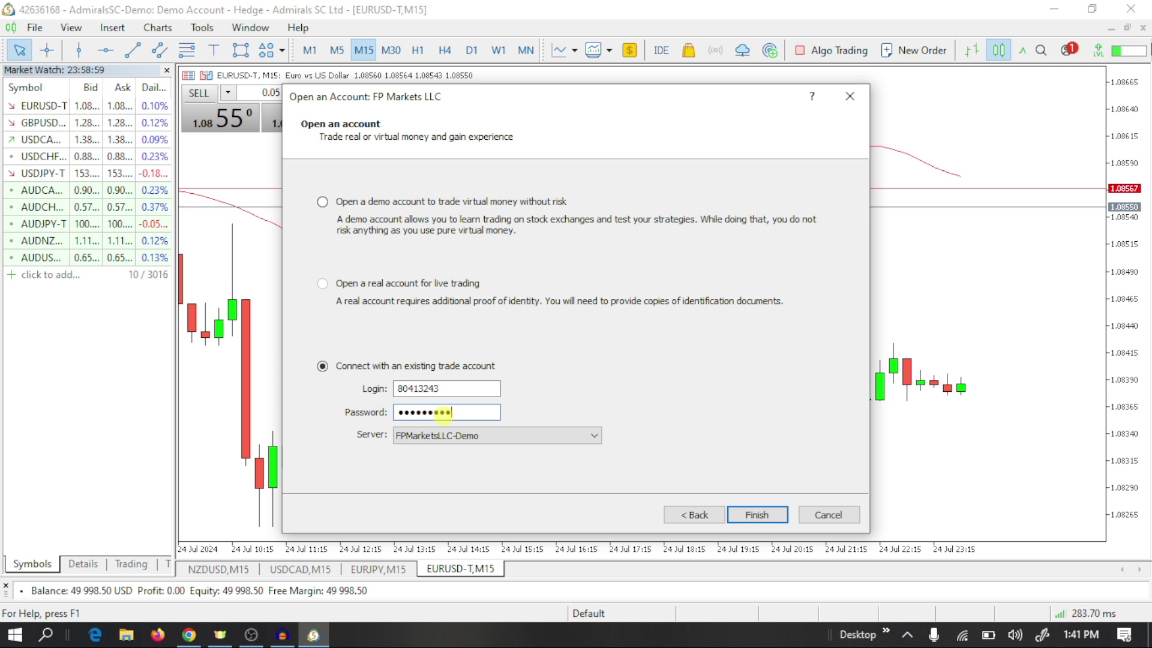
pyautogui.click(555, 433)
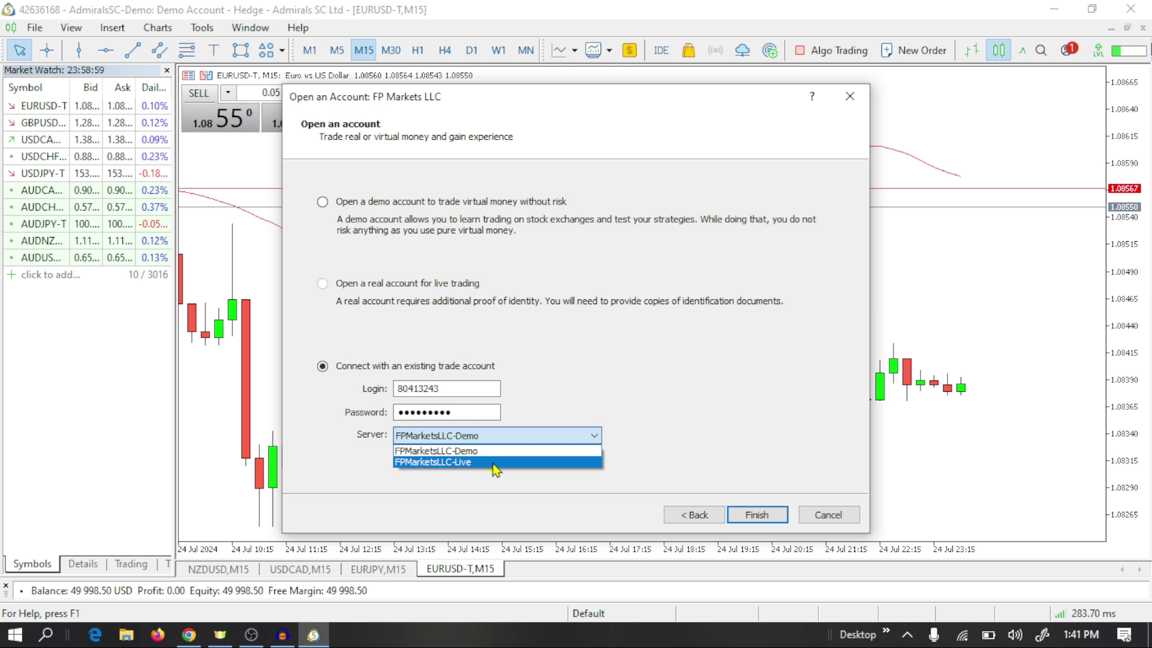
pyautogui.click(442, 467)
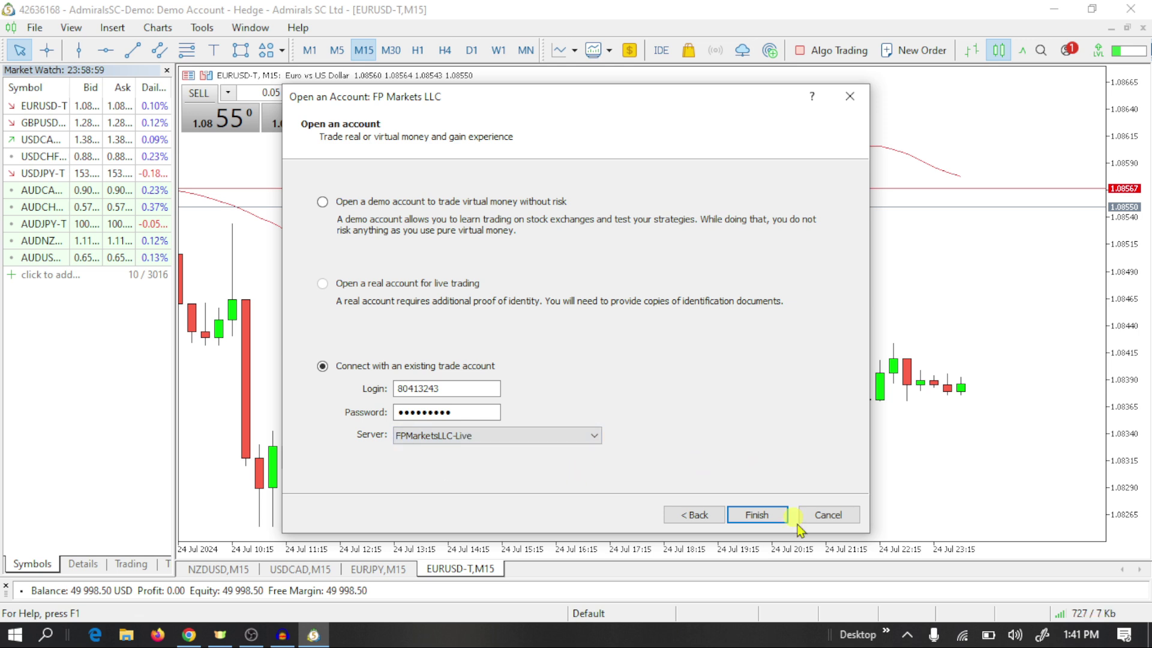
pyautogui.click(758, 518)
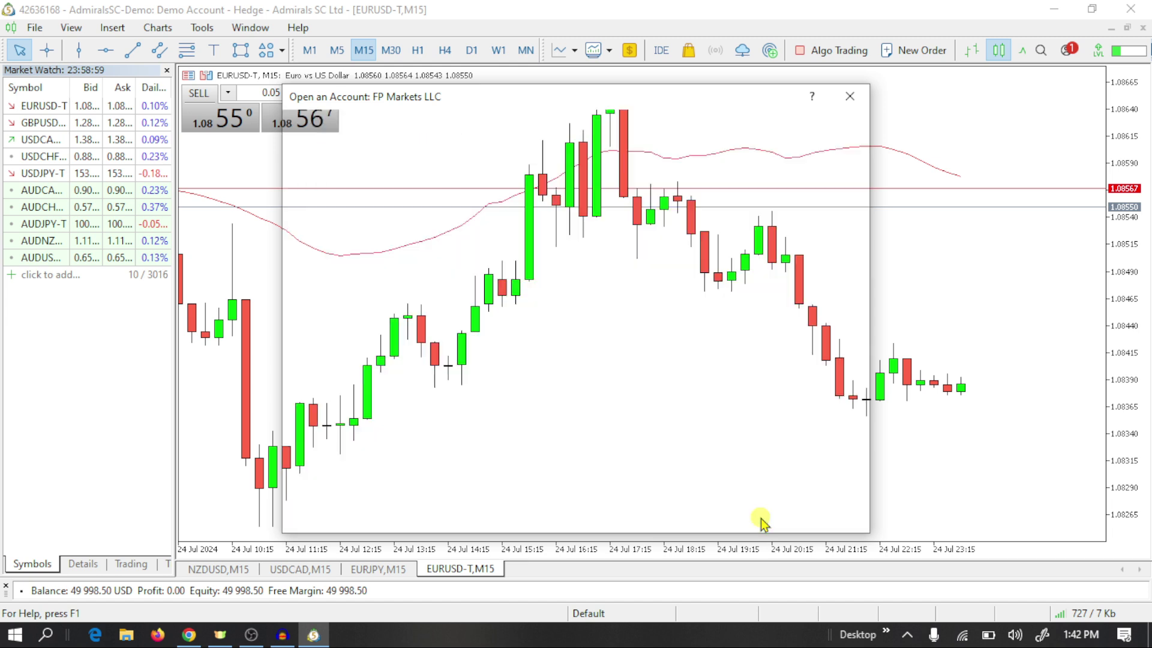